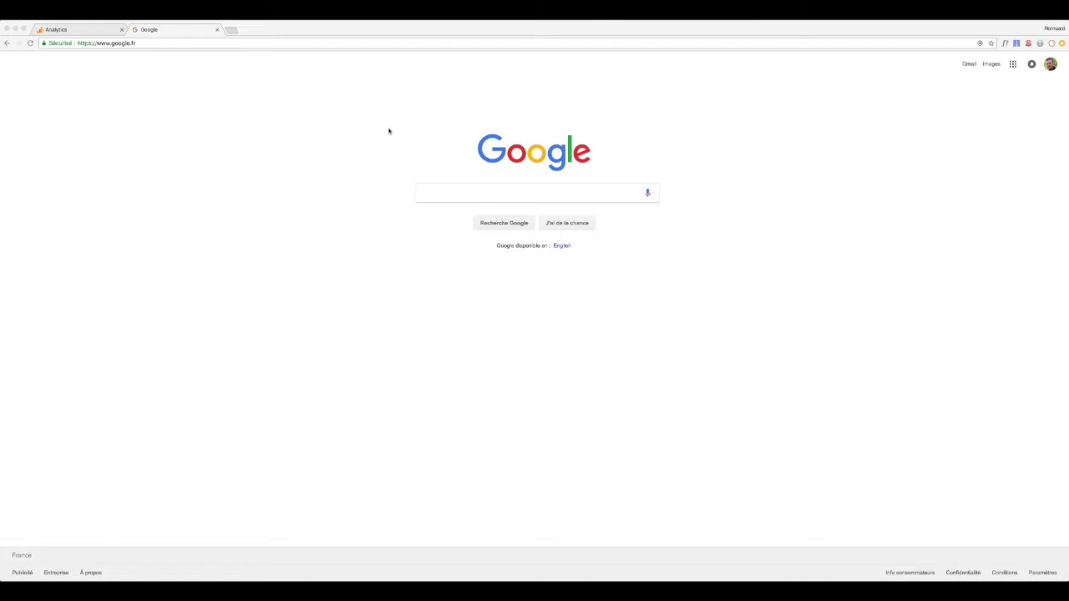
Search Google for "data center google"
left_click(433, 197)
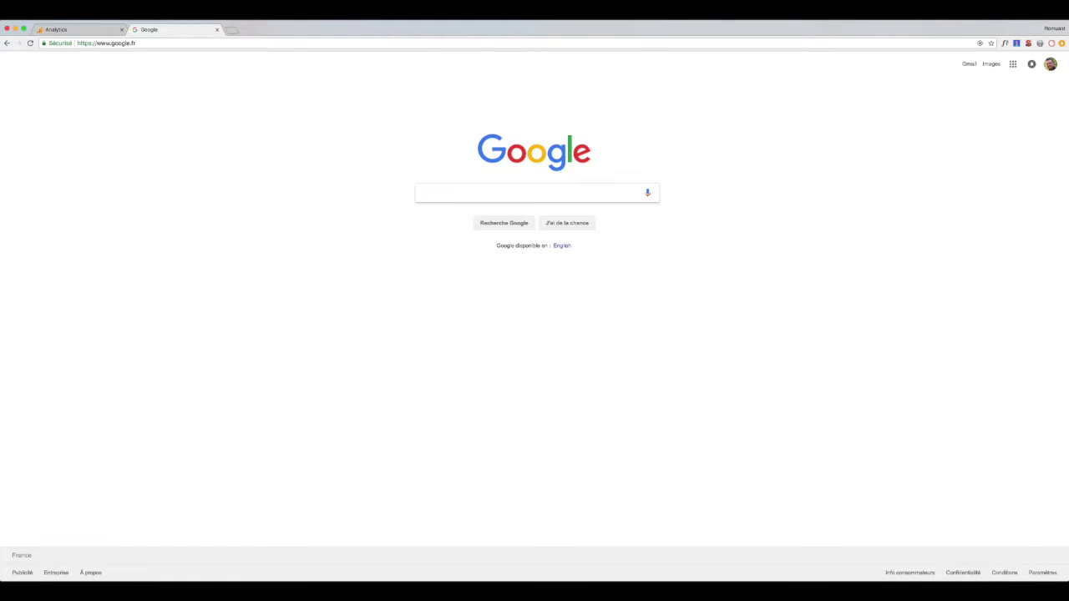
type("data center googl")
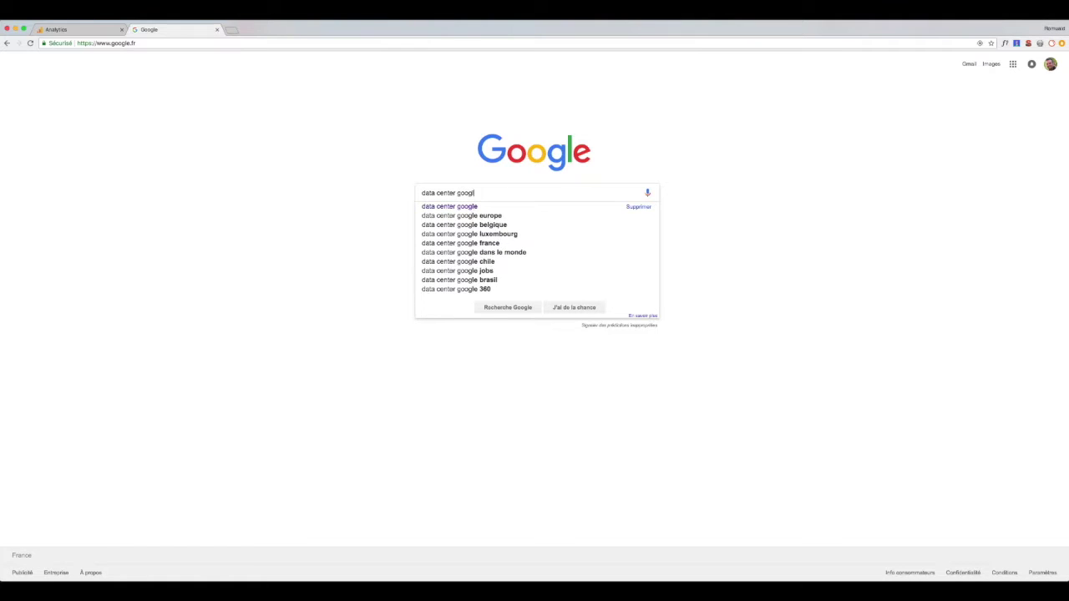
type("e")
key("Return")
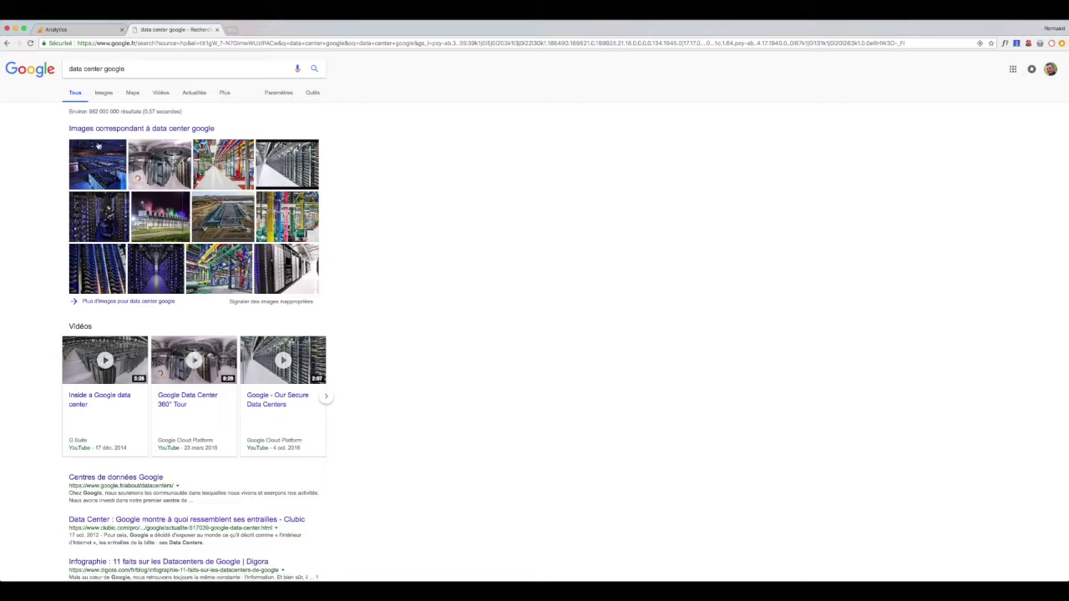
Look through the image results for Google data centers and enlarge the Google Data Center 360° Tour picture
left_click(104, 93)
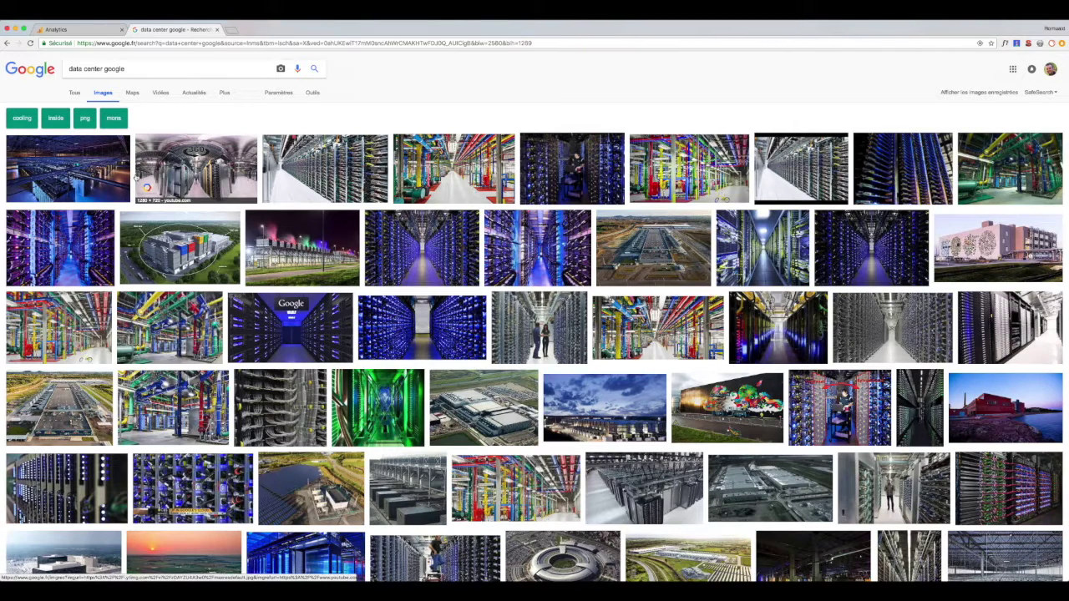
left_click(76, 94)
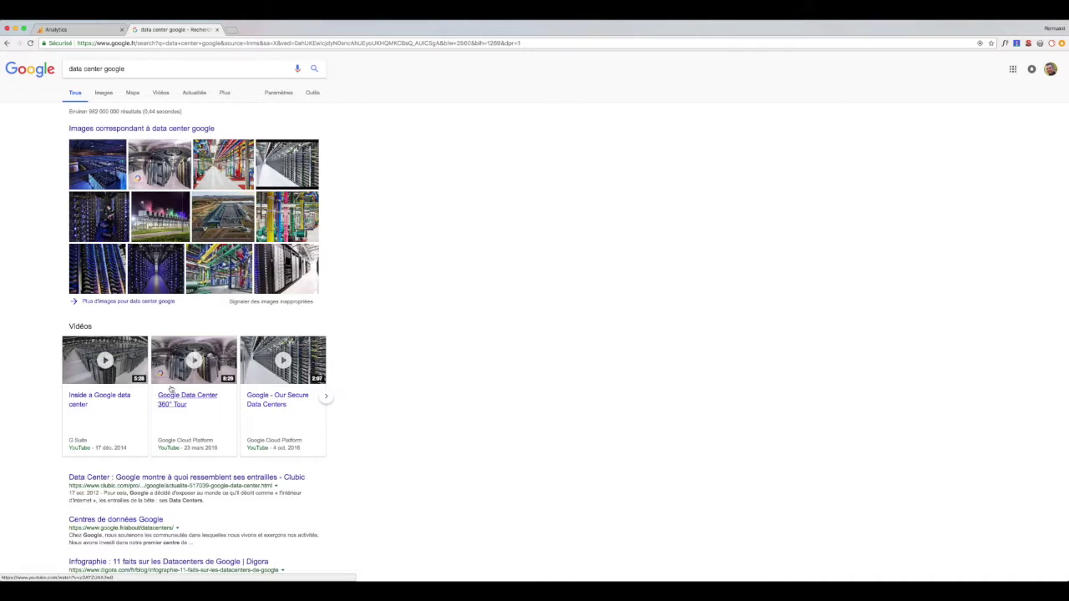
left_click(215, 231)
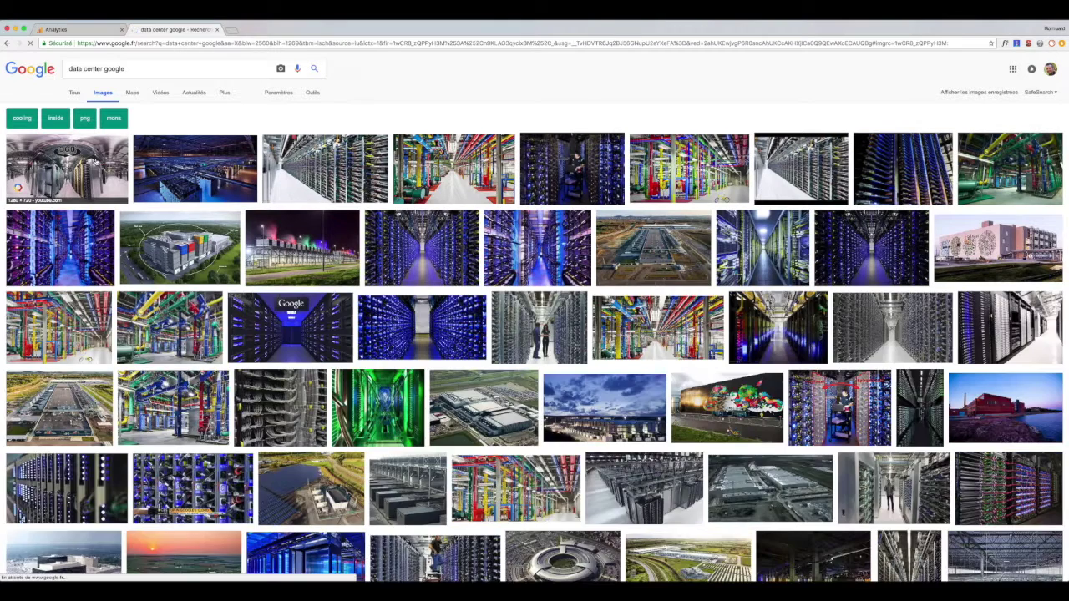
left_click(94, 162)
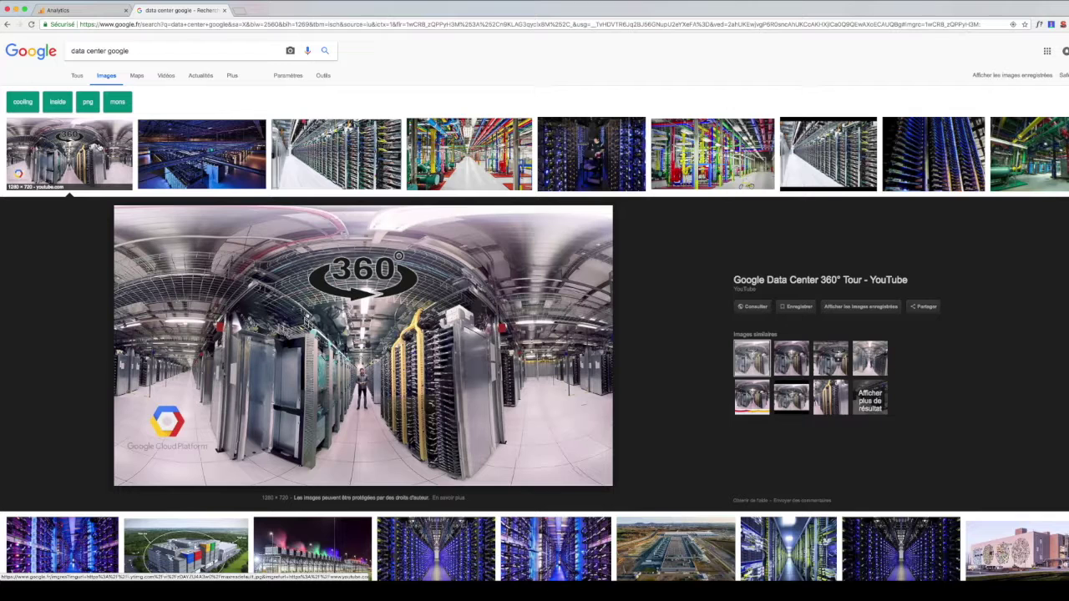
Search Google for the indexed pages of the agency's website with the query "site:lesresoteurs.fr"
left_click(231, 23)
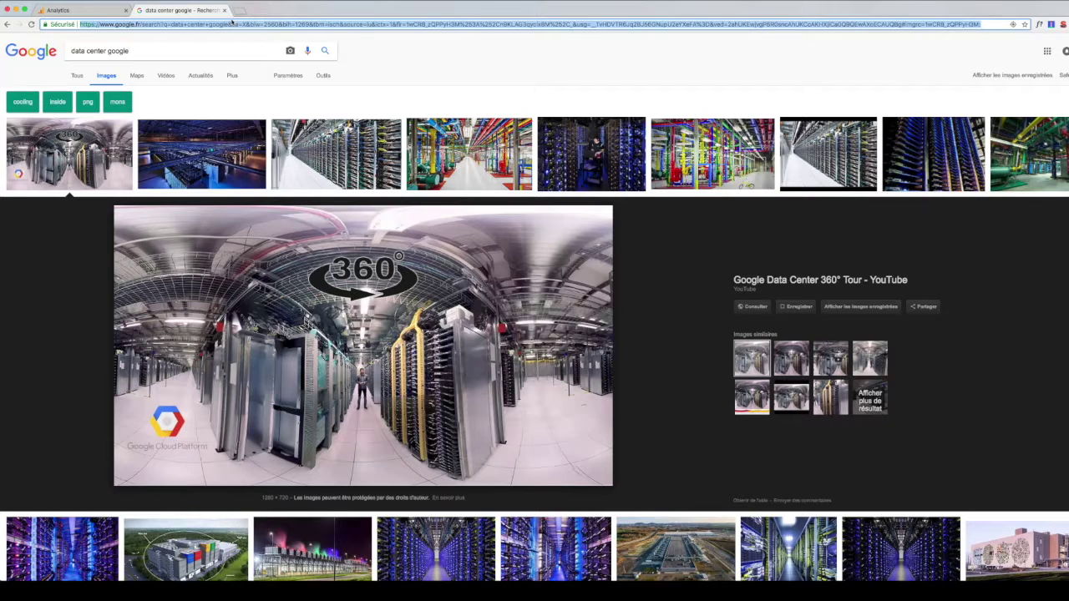
type("site:")
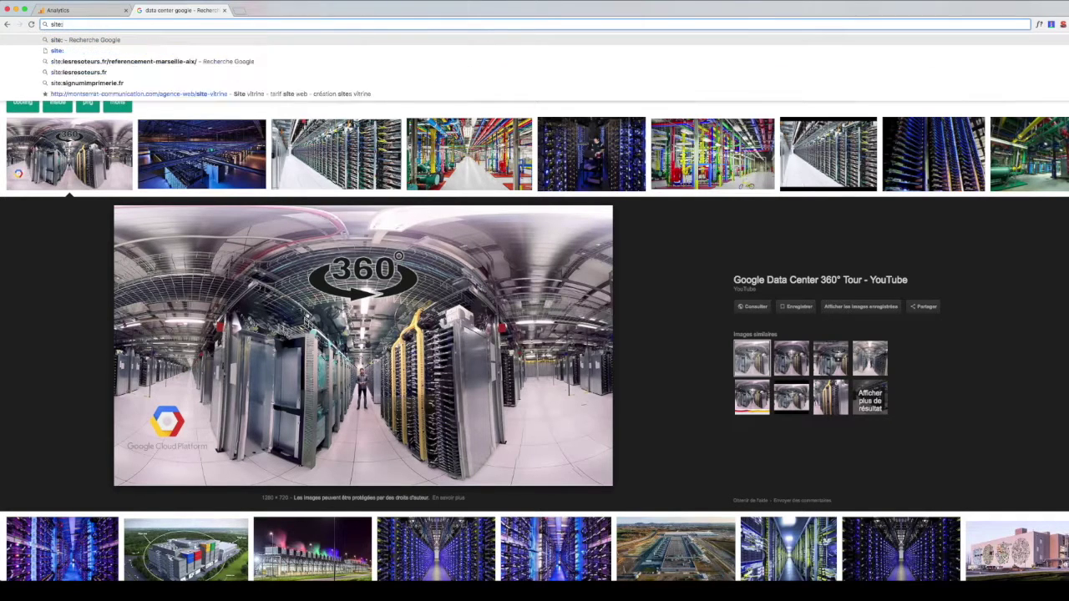
type("lesresoteur")
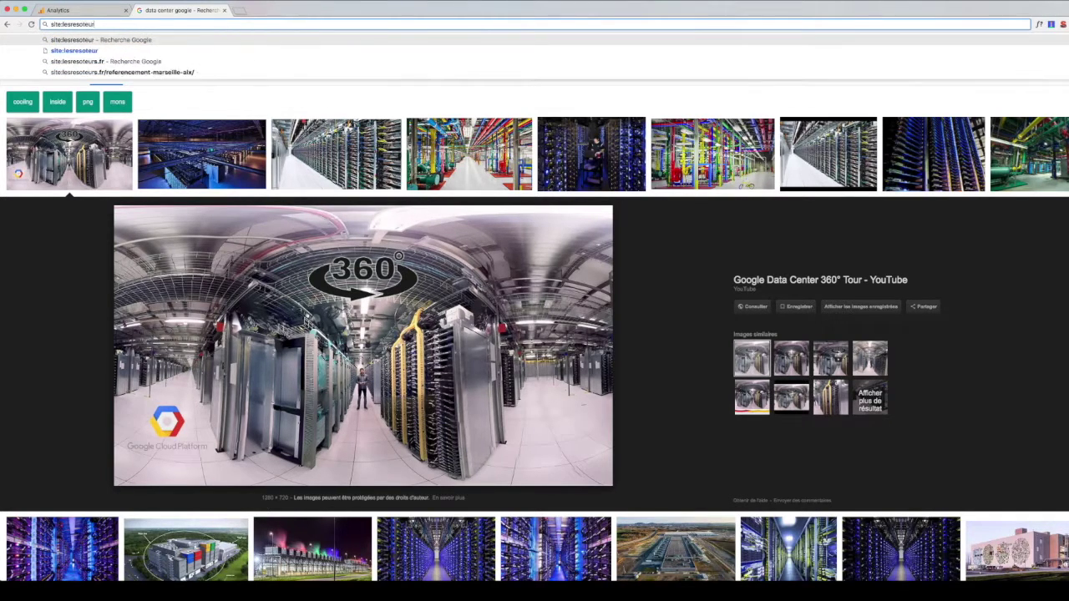
type("s.fr")
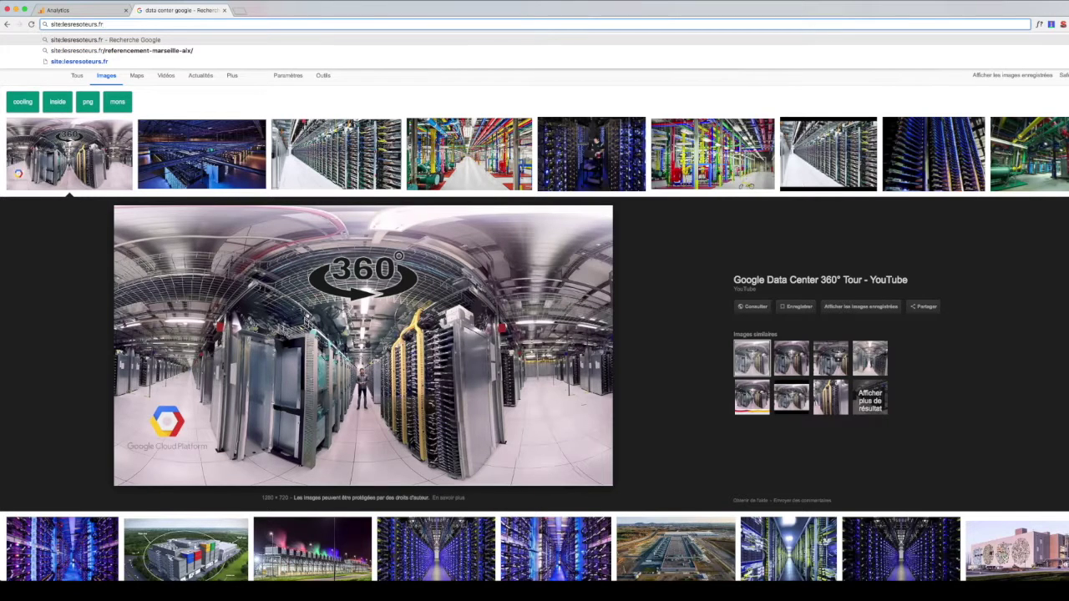
key("Return")
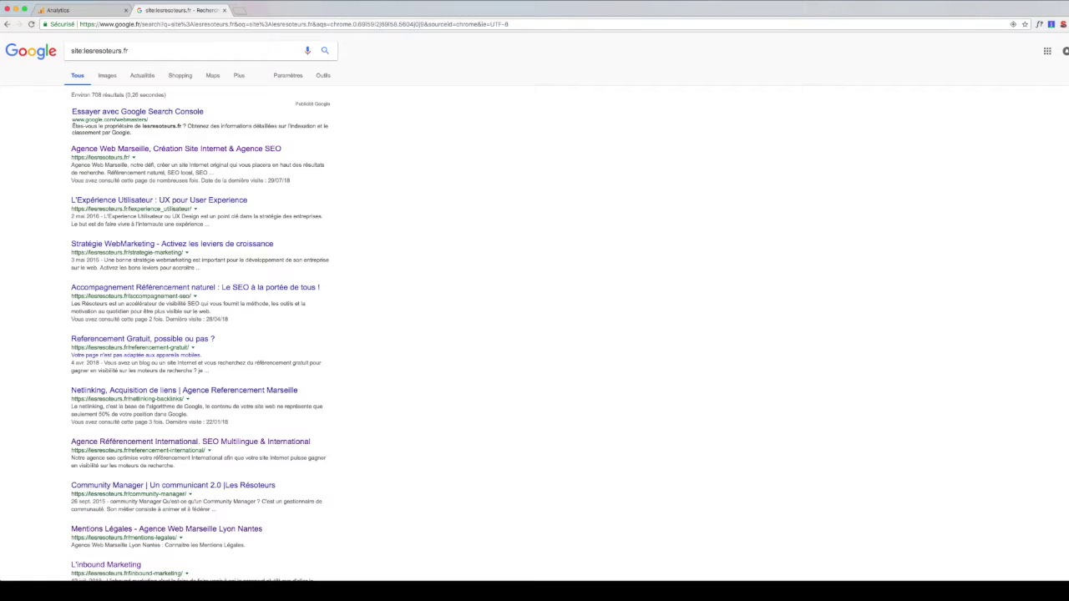
Browse the site's indexed pages on results pages 10 and 5, and return to the first results page
scroll(176, 546, "down", 3)
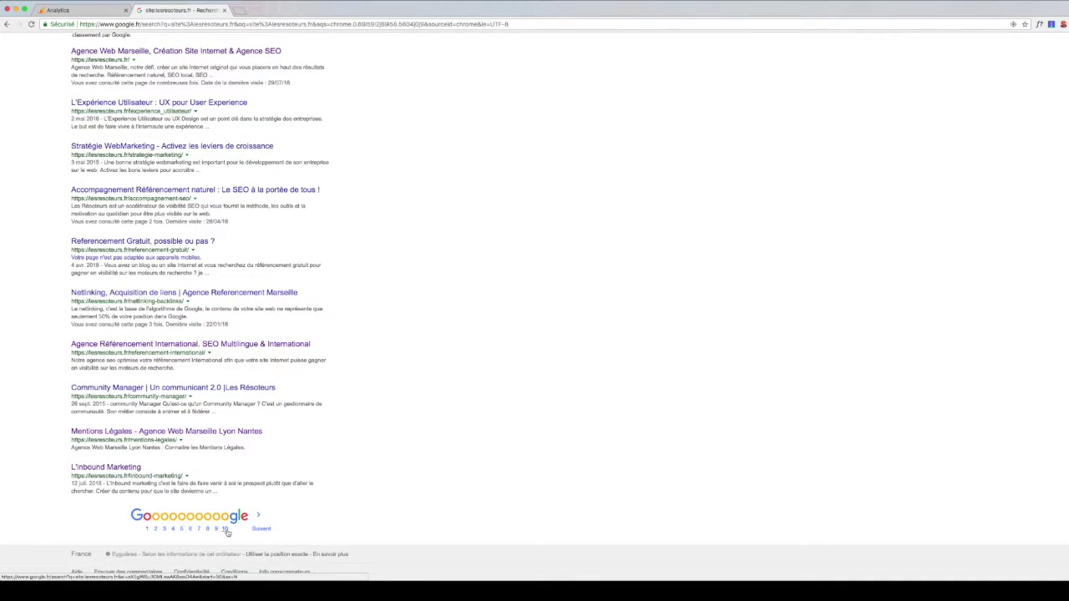
left_click(225, 531)
scroll(250, 493, "down", 5)
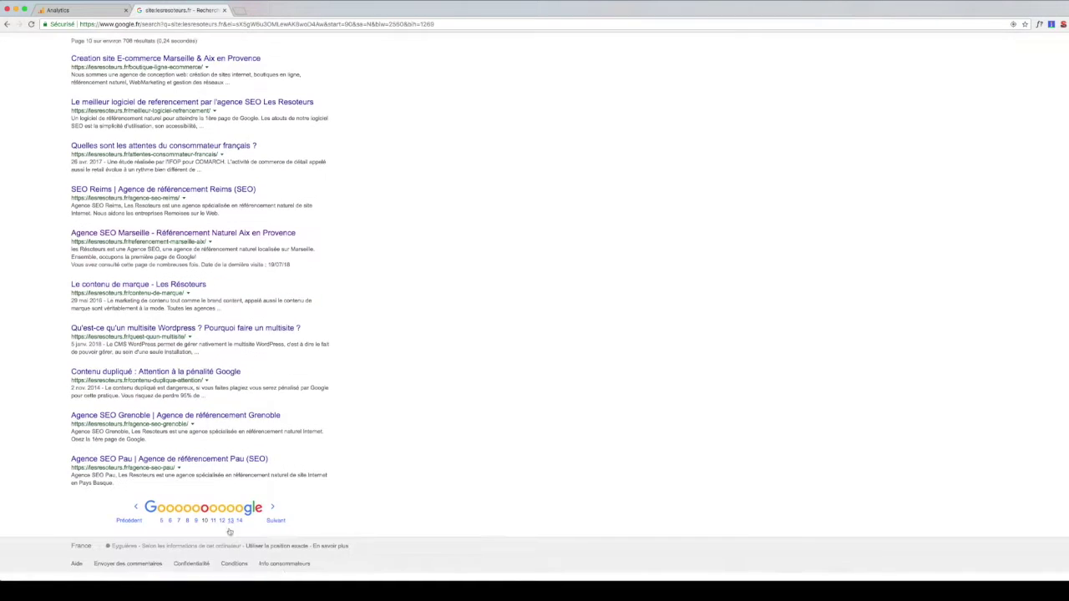
scroll(263, 473, "up", 2)
scroll(303, 503, "down", 2)
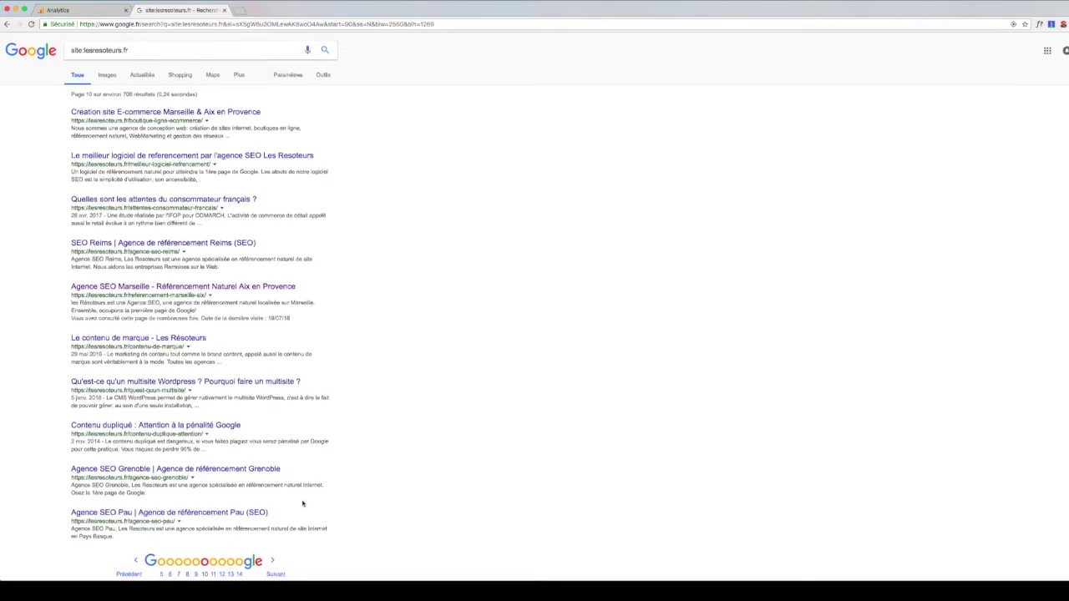
left_click(161, 528)
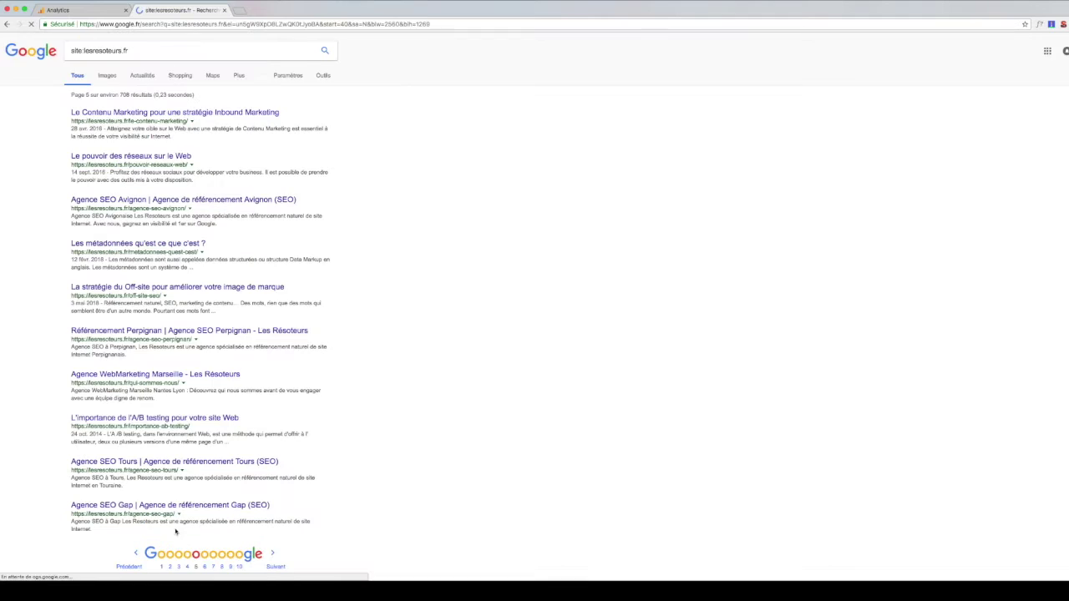
left_click(161, 567)
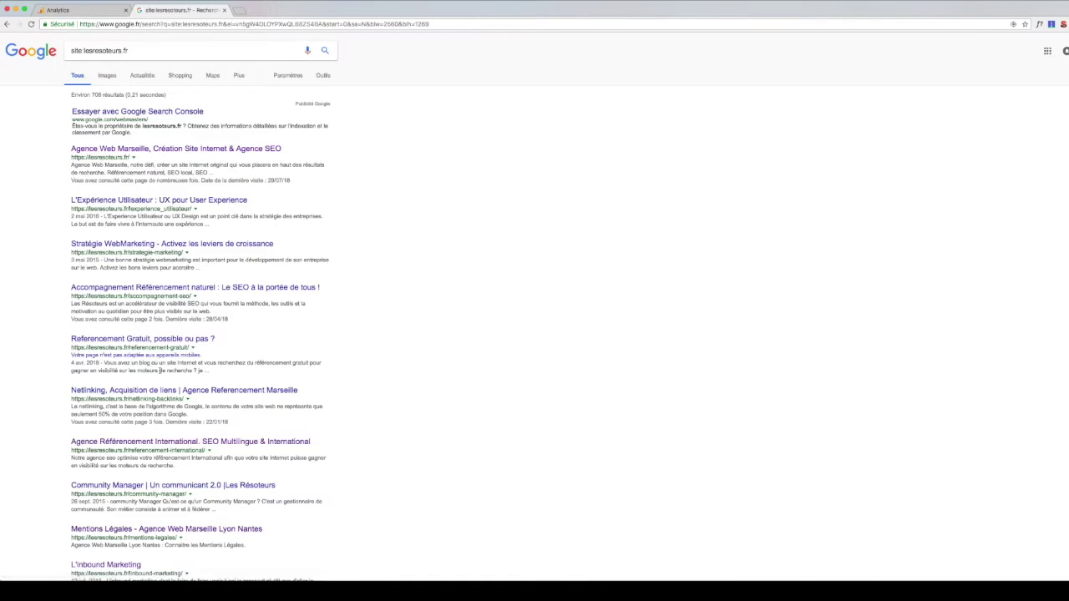
Examine the approximate number of results reported for the site query by highlighting it
scroll(161, 98, "down", 1)
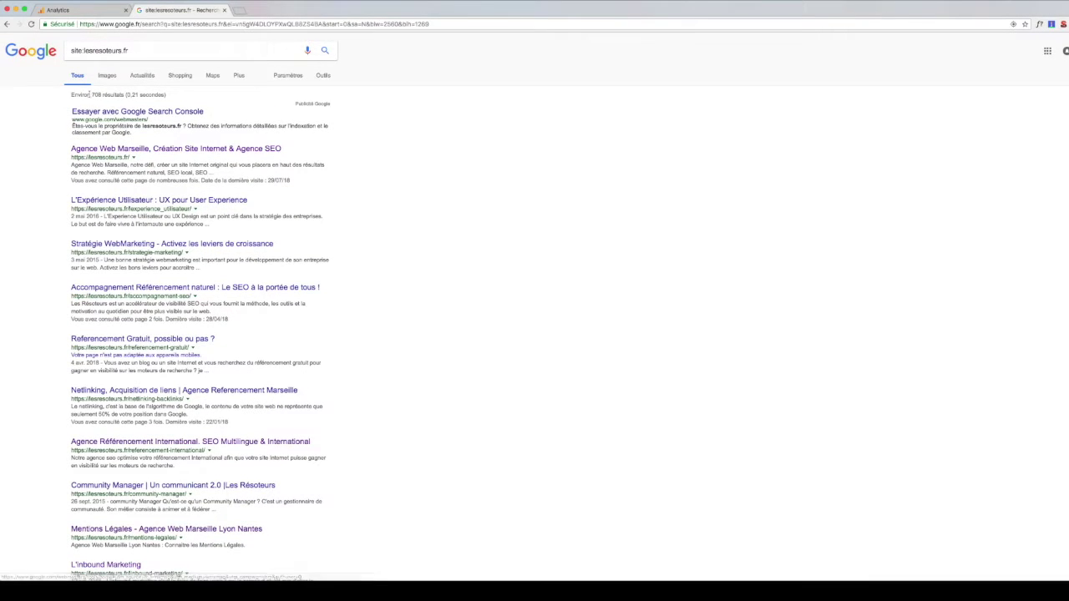
mouse_move(73, 95)
left_mouse_down()
mouse_move(160, 96)
mouse_move(92, 94)
left_mouse_up()
left_click(174, 98)
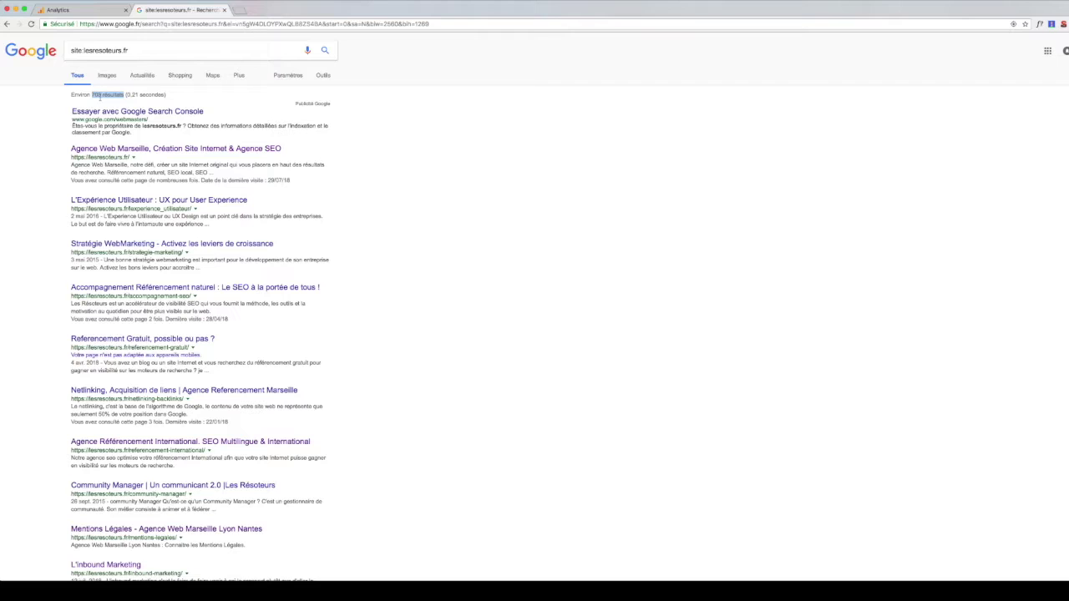
left_click(373, 174)
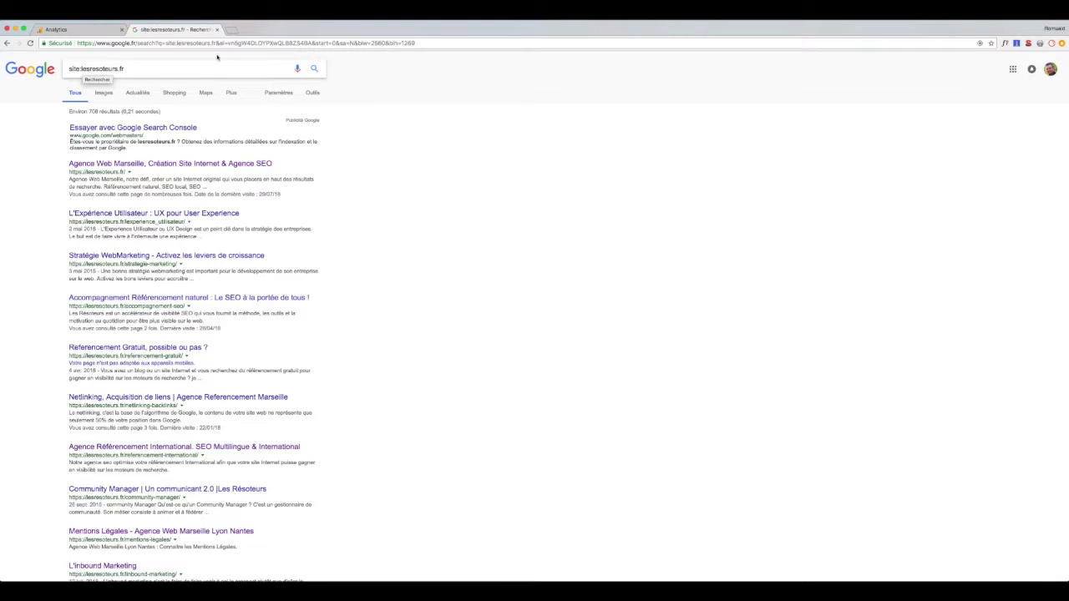
Search for "agence seo marseille" in a new browser tab and look through the results for the lesresoteurs.fr page
left_click(233, 31)
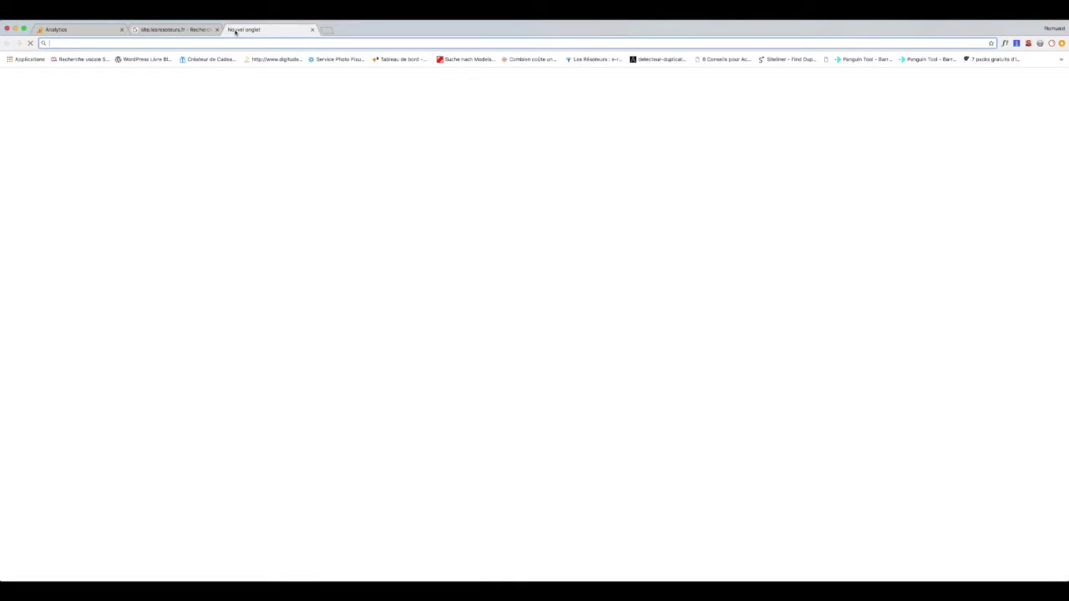
type("agence seo marseille")
key("Return")
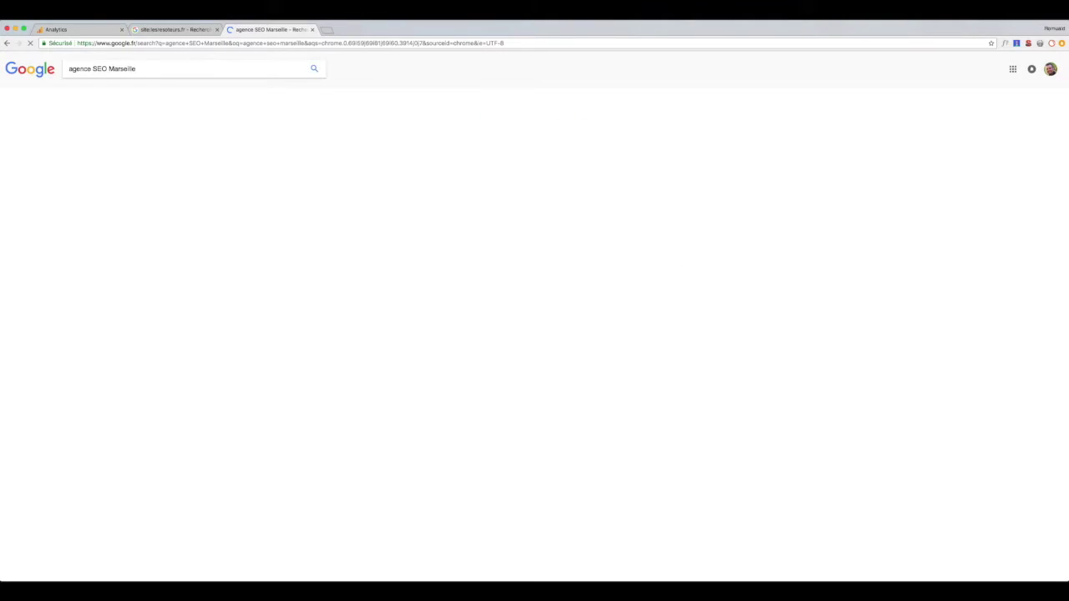
scroll(155, 436, "down", 3)
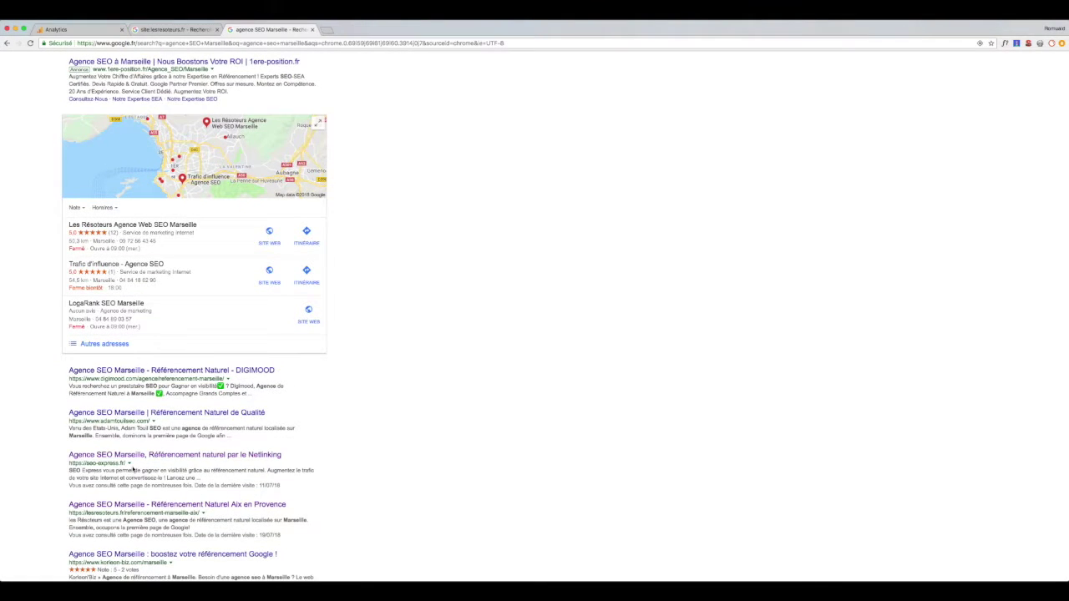
scroll(132, 470, "up", 2)
scroll(126, 401, "down", 7)
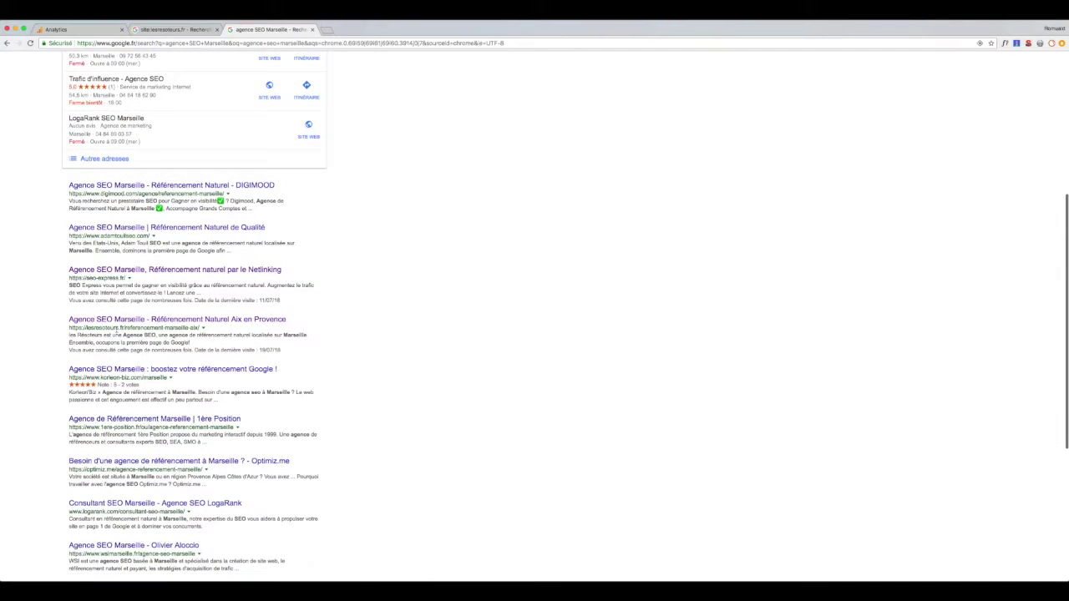
Copy the path "referencement-marseille-aix/" from the URL of the lesresoteurs.fr result
left_click_drag(124, 328, 203, 327)
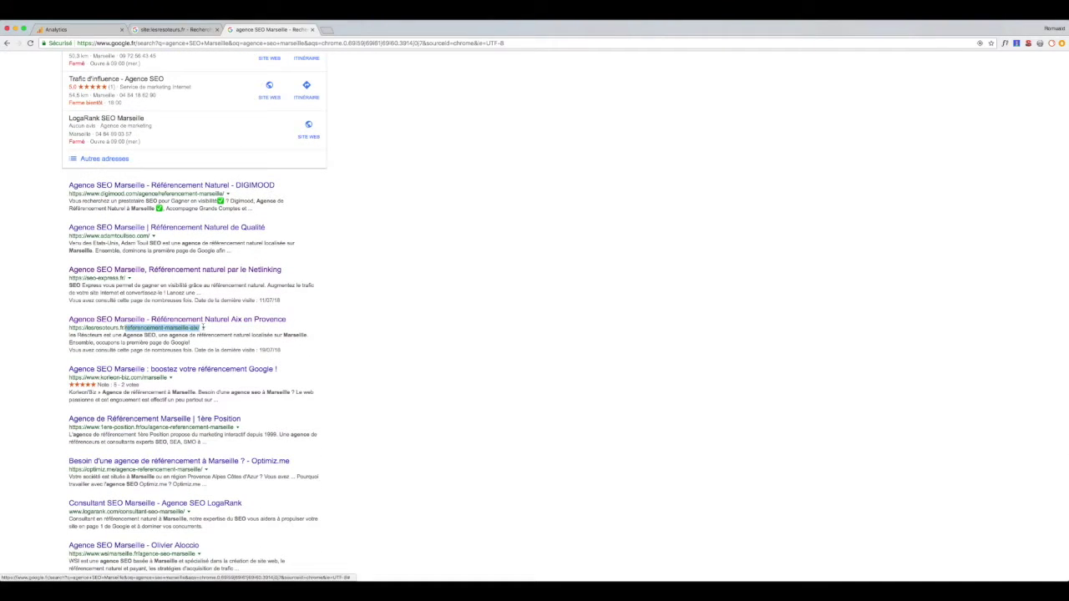
right_click(193, 326)
left_click(205, 346)
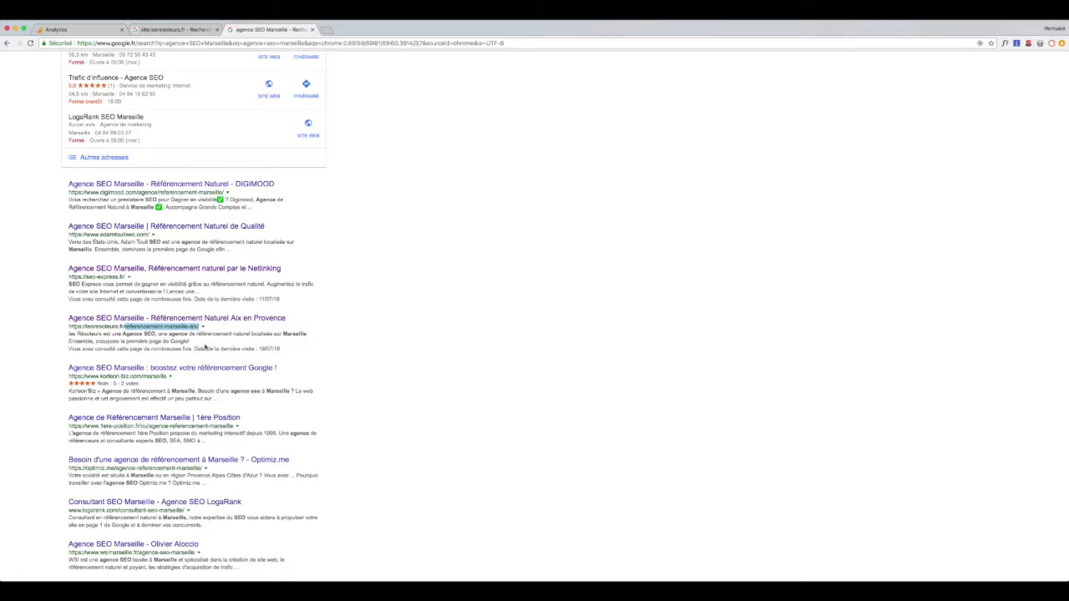
Extend the existing site query with the copied path and search for "site:lesresoteurs.fr/referencement-marseille-aix/"
scroll(205, 347, "up", 5)
left_click(157, 30)
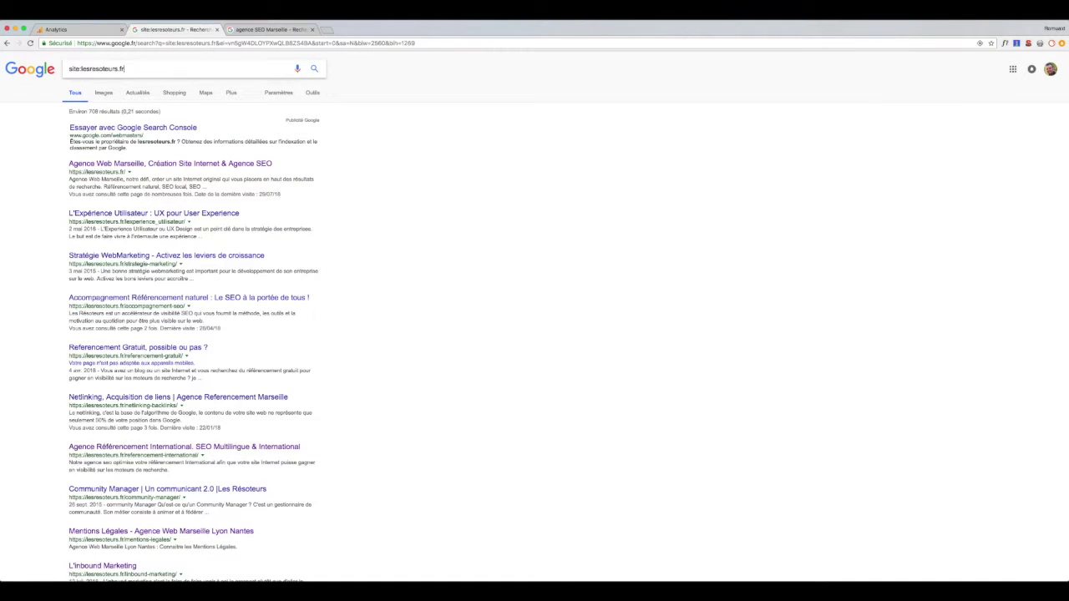
key("super+v")
key("Return")
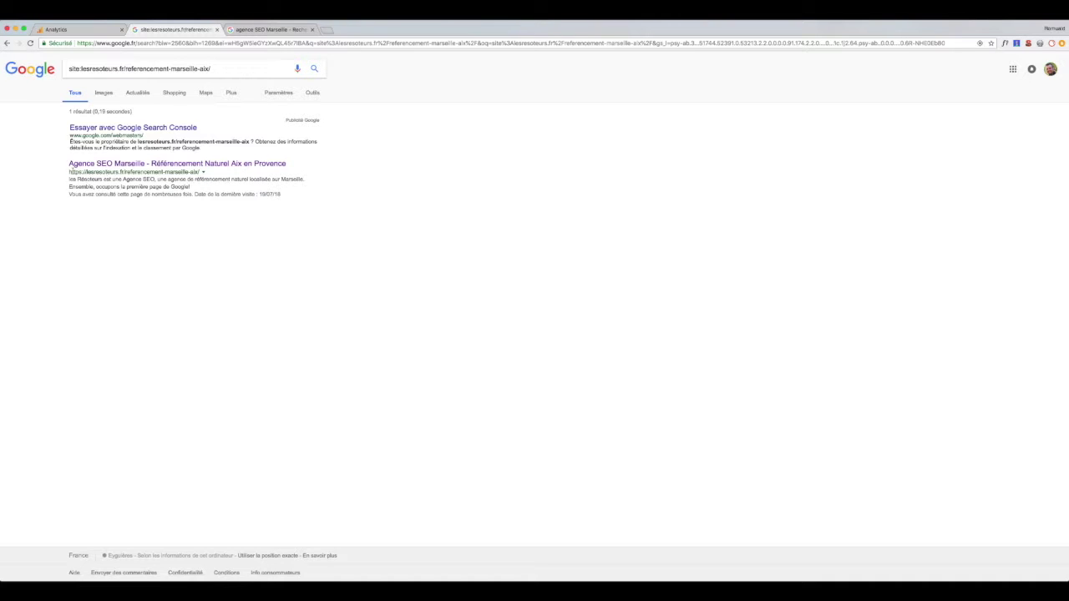
Open Google's cached version of the Agence SEO Marseille page and examine the snapshot date
left_click(203, 172)
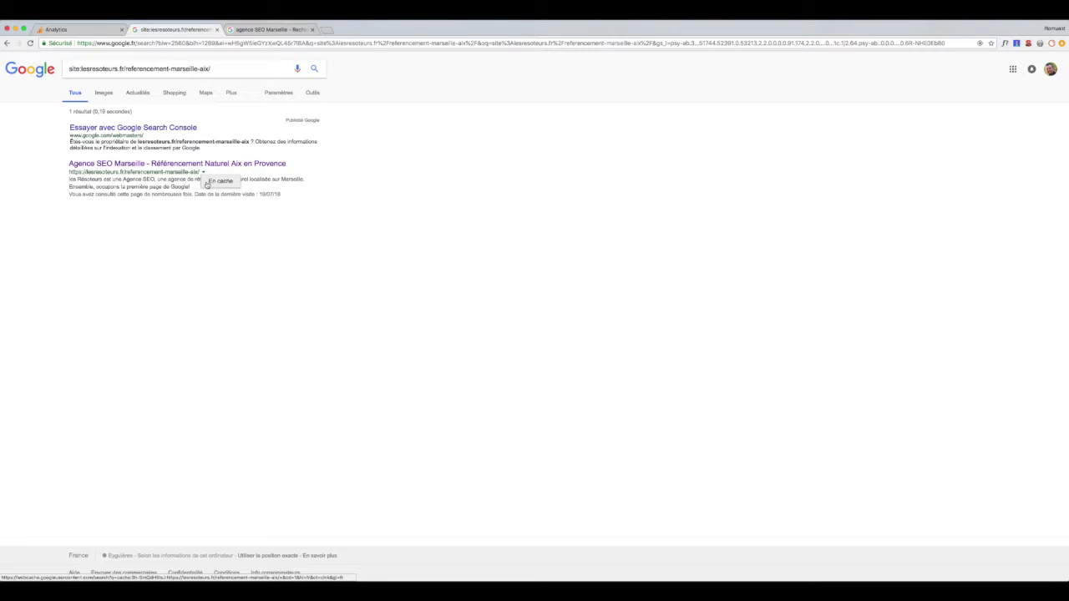
left_click(209, 182)
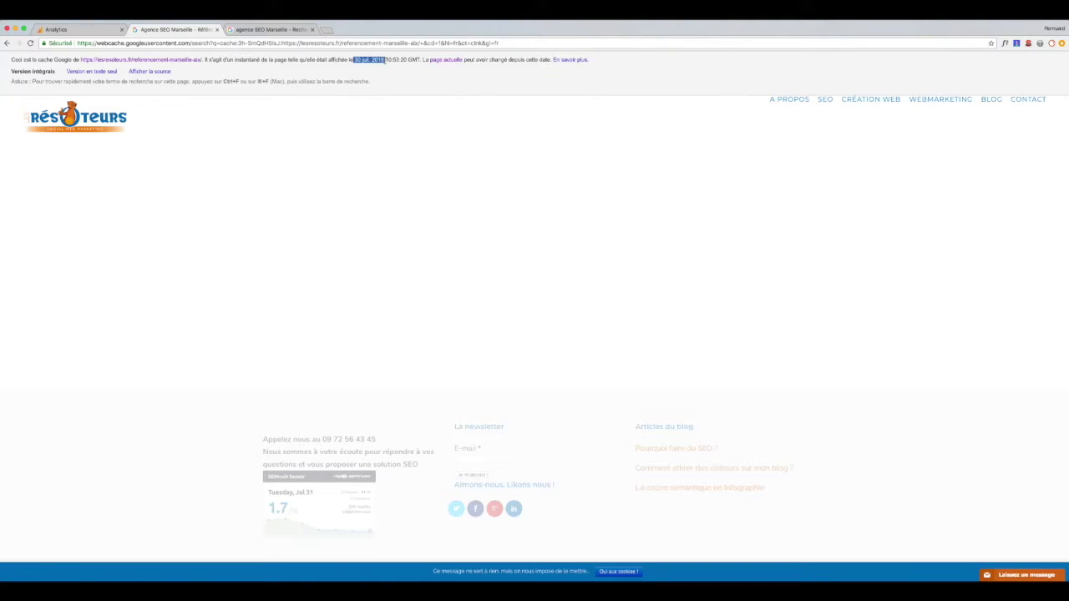
left_click(395, 60)
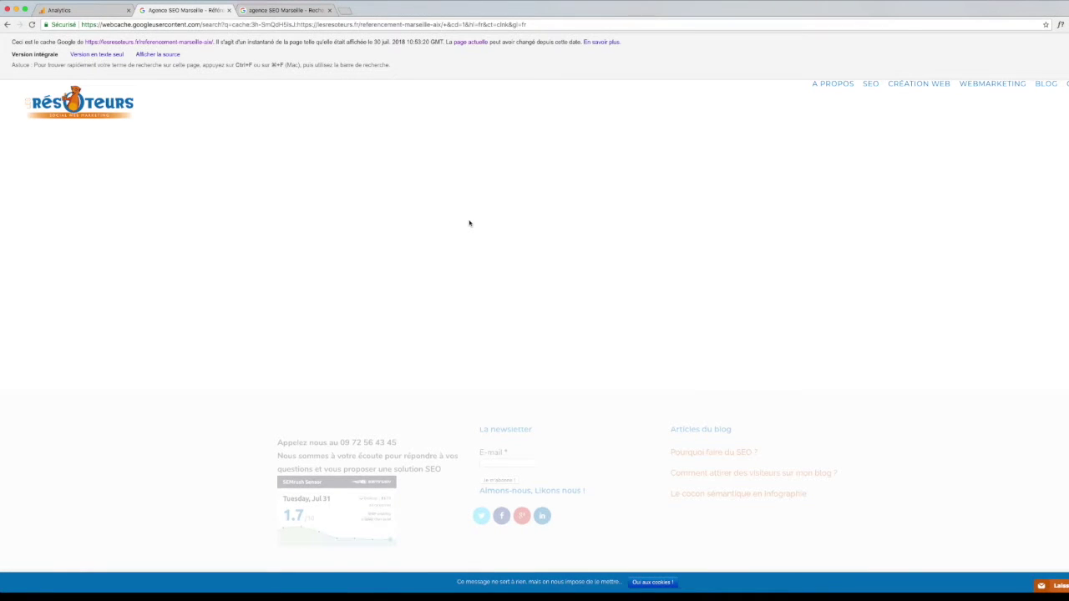
Search for "positeo" in the tab with the agency results and open Positeo's tool for checking positions on Google
left_click(274, 10)
left_click(270, 24)
type("po")
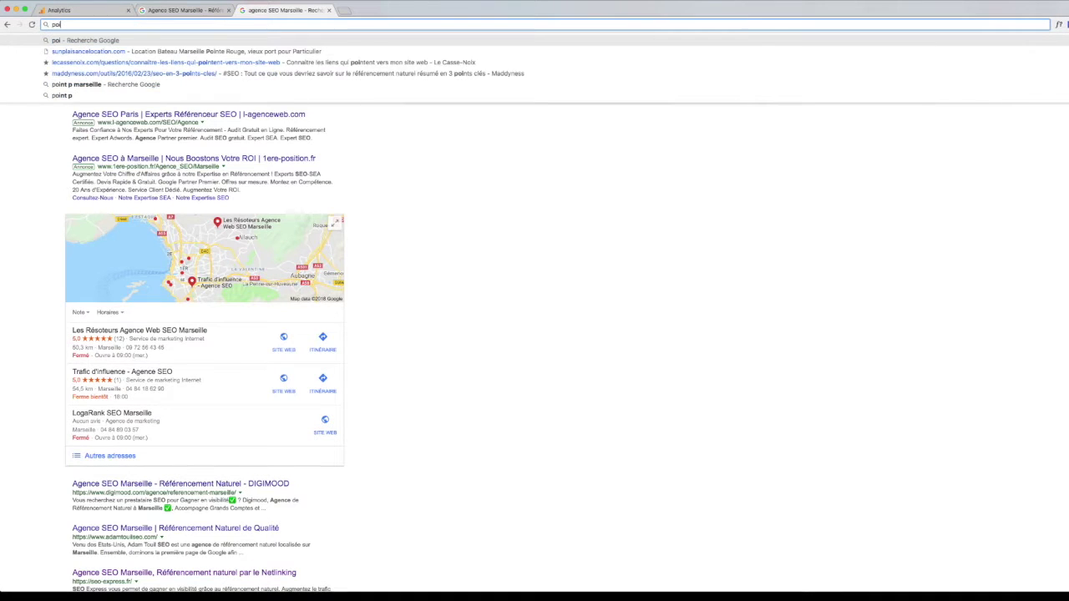
type("siteo")
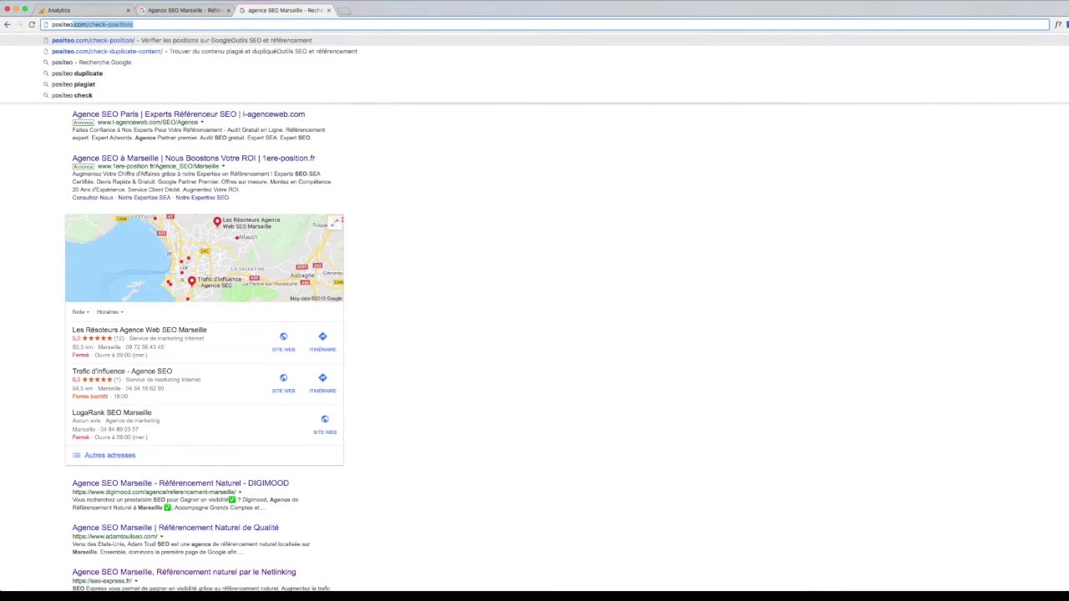
key("BackSpace")
key("Return")
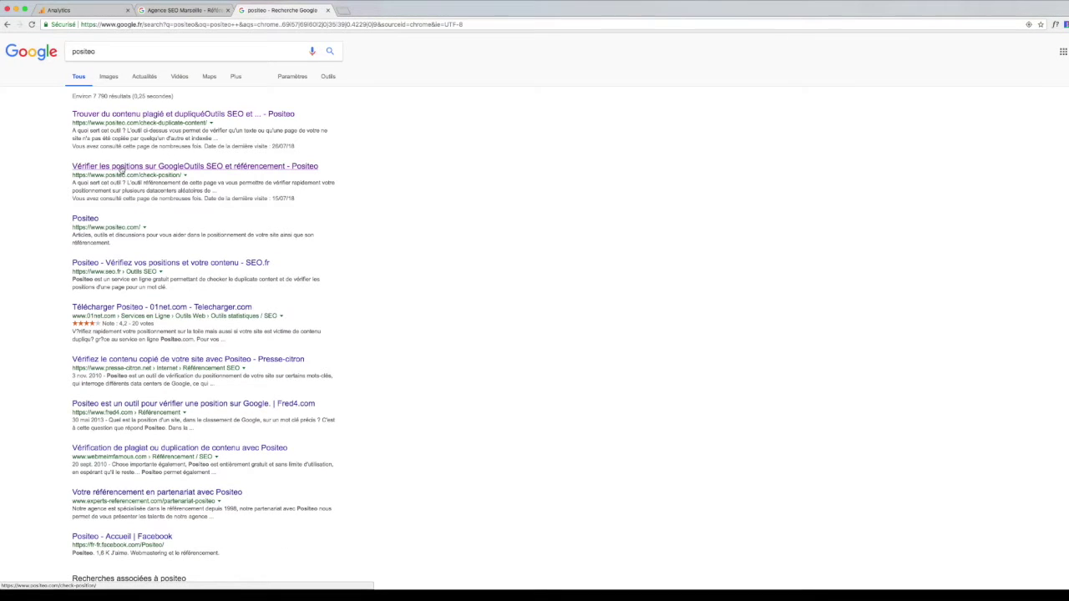
left_click(132, 170)
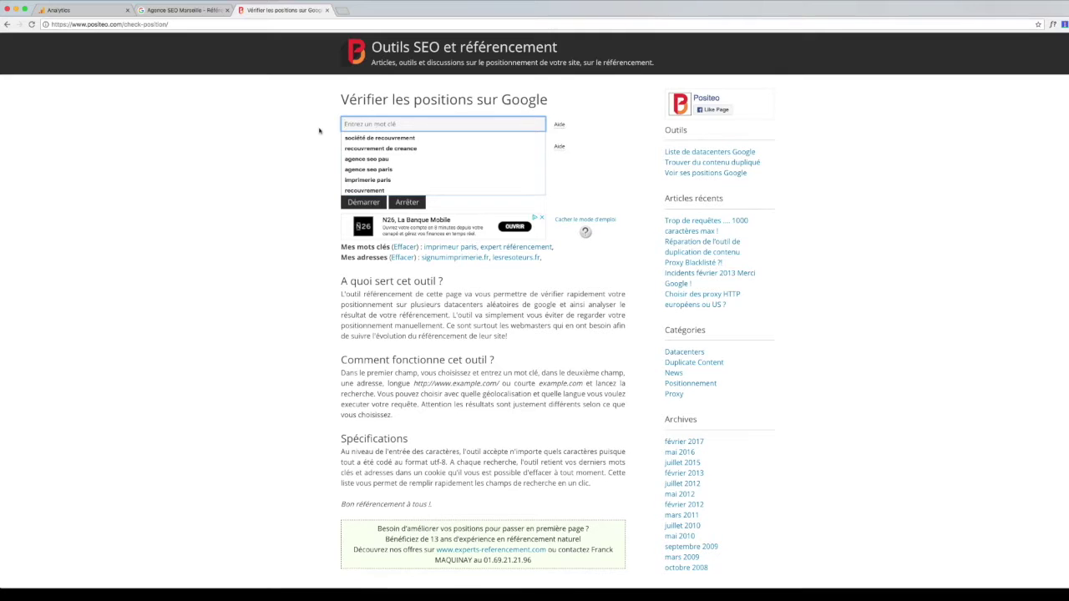
Look over the keyword and address entries in Positeo's position checker and open the seo-hero.ninja rank checker instead
left_click(380, 146)
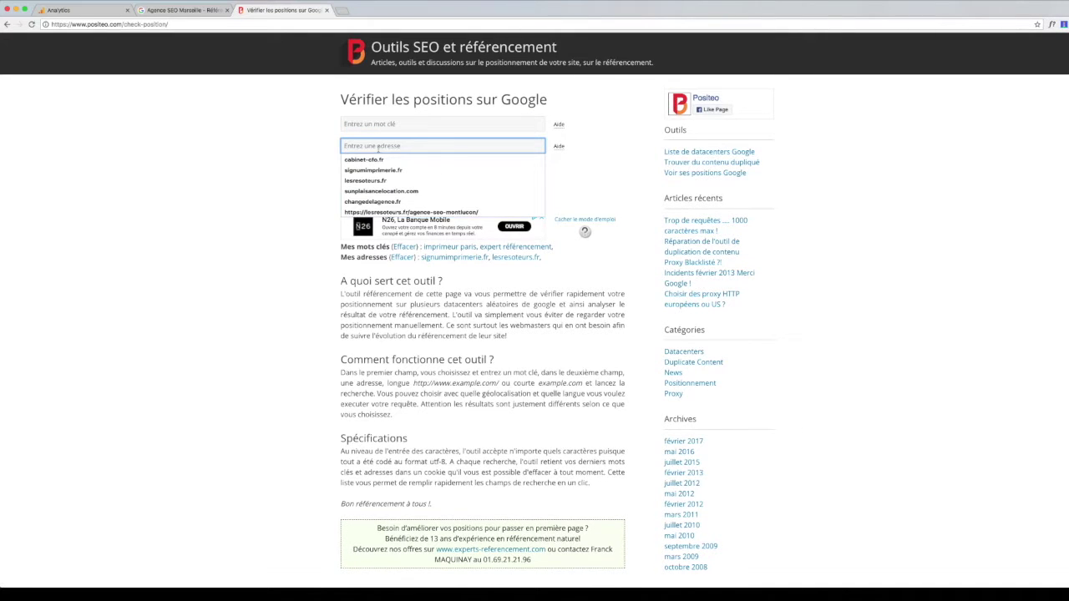
left_click(279, 160)
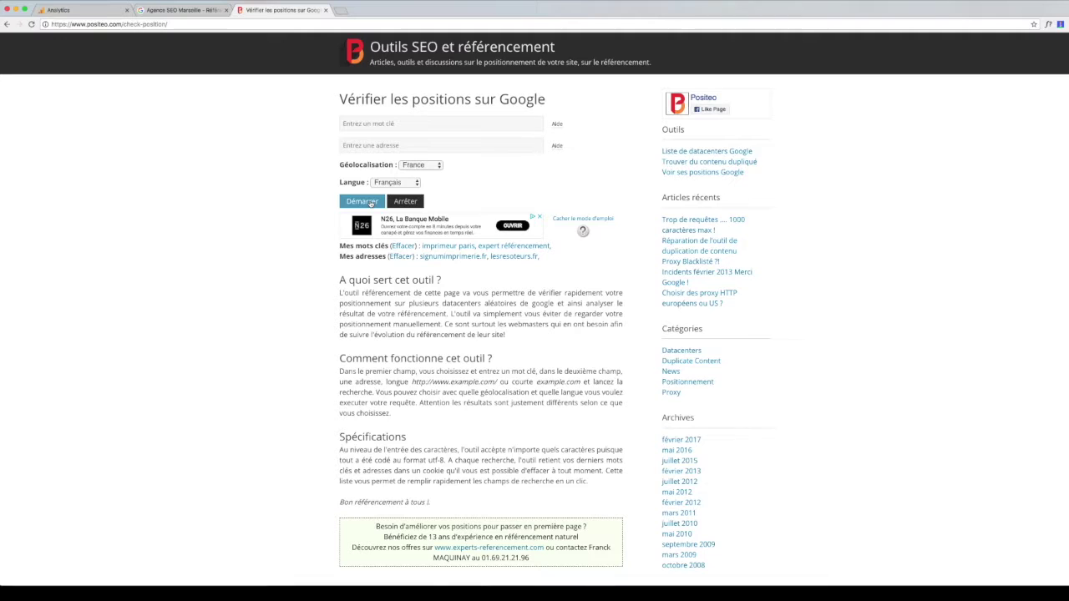
key("super+l")
type("seo")
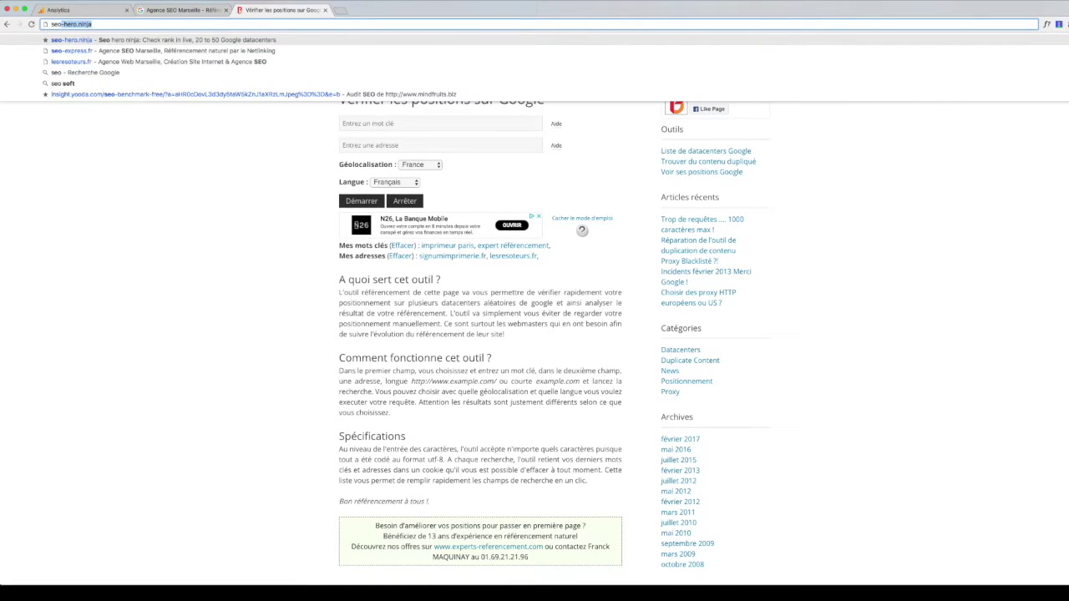
key("Return")
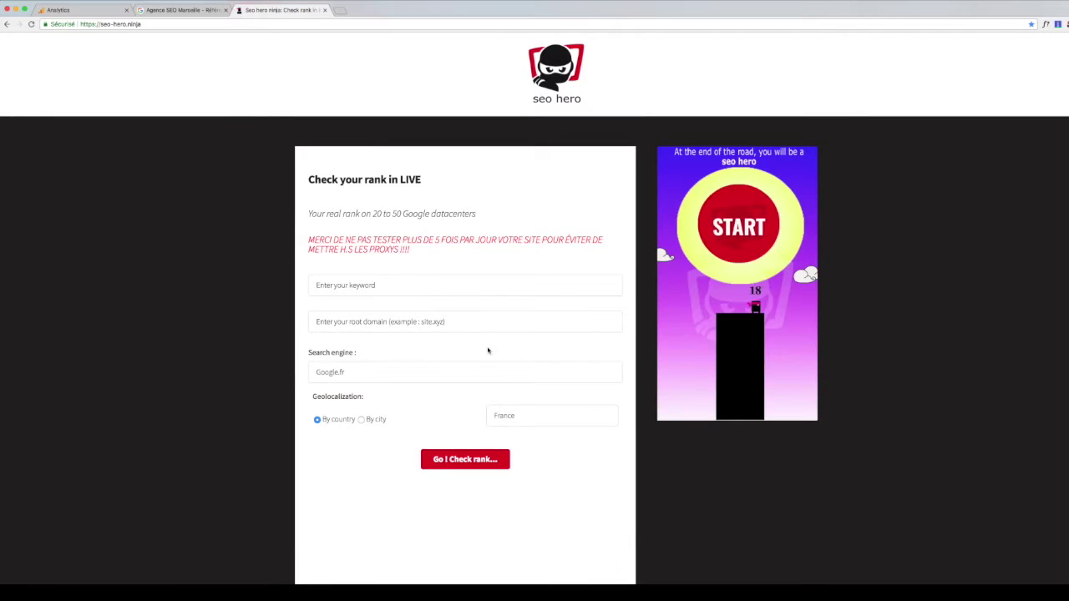
Check the live rank of changedelagence.fr for the keyword "bureau de change aix en provence" and examine the datacenter results
left_click(427, 288)
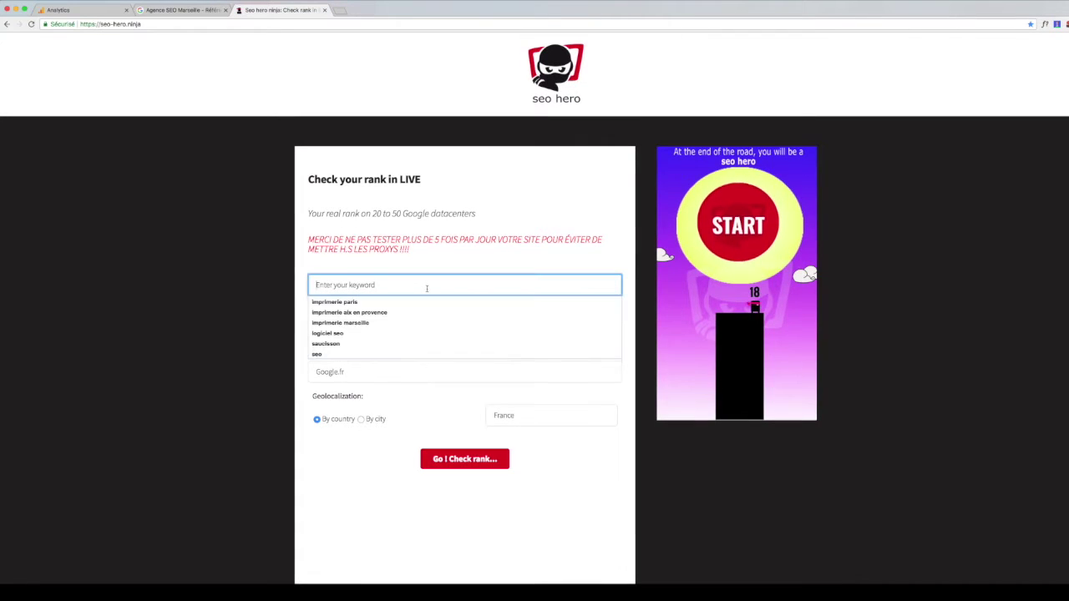
type("bureau de")
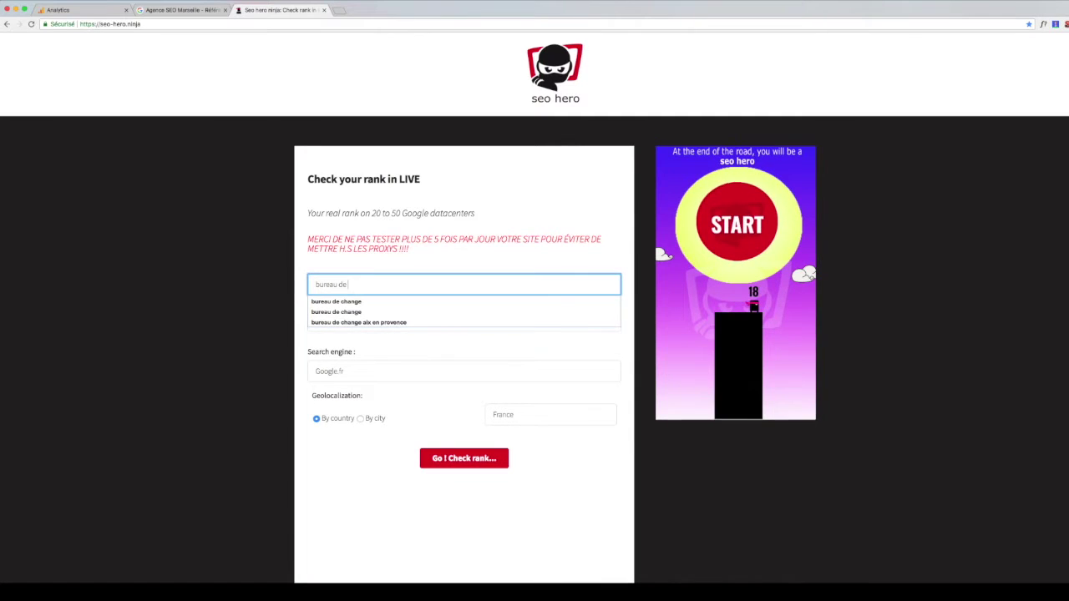
type(" change aix en provence")
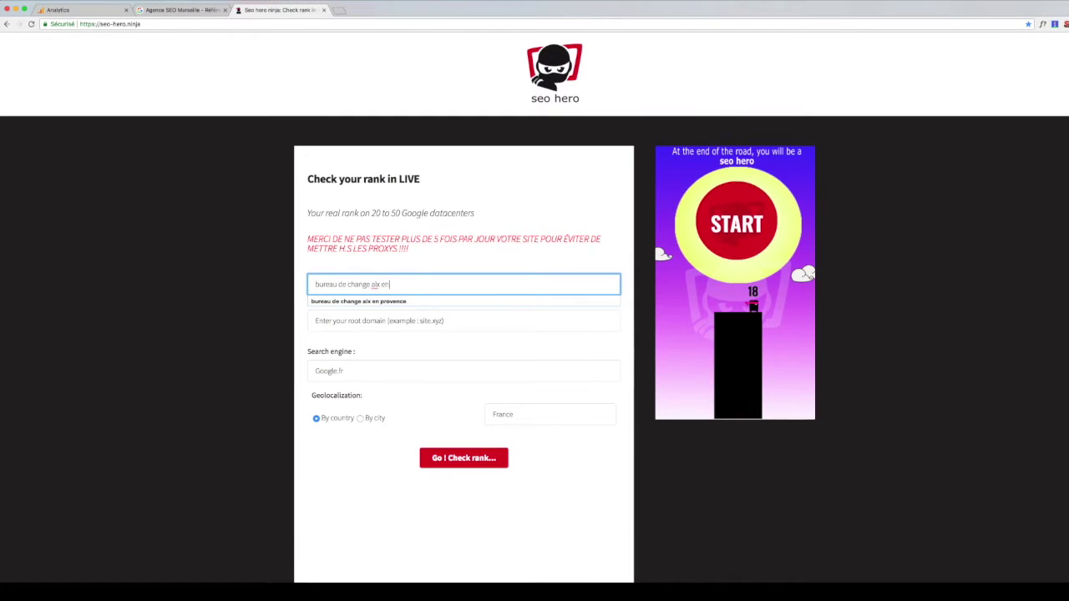
left_click(420, 302)
left_click(404, 320)
type("changedelagence.fr")
left_click(391, 348)
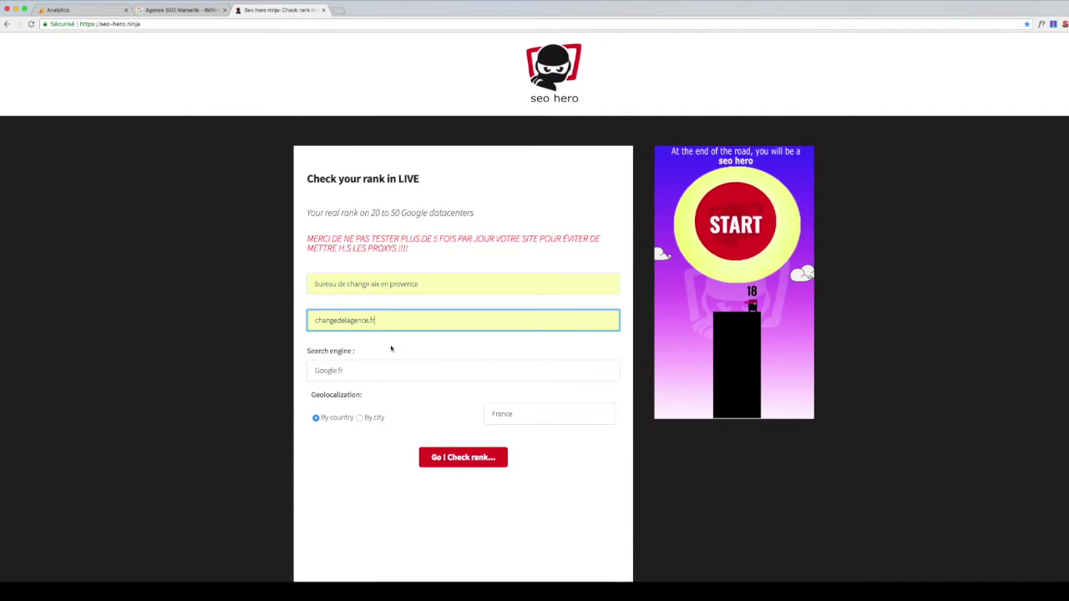
left_click(442, 458)
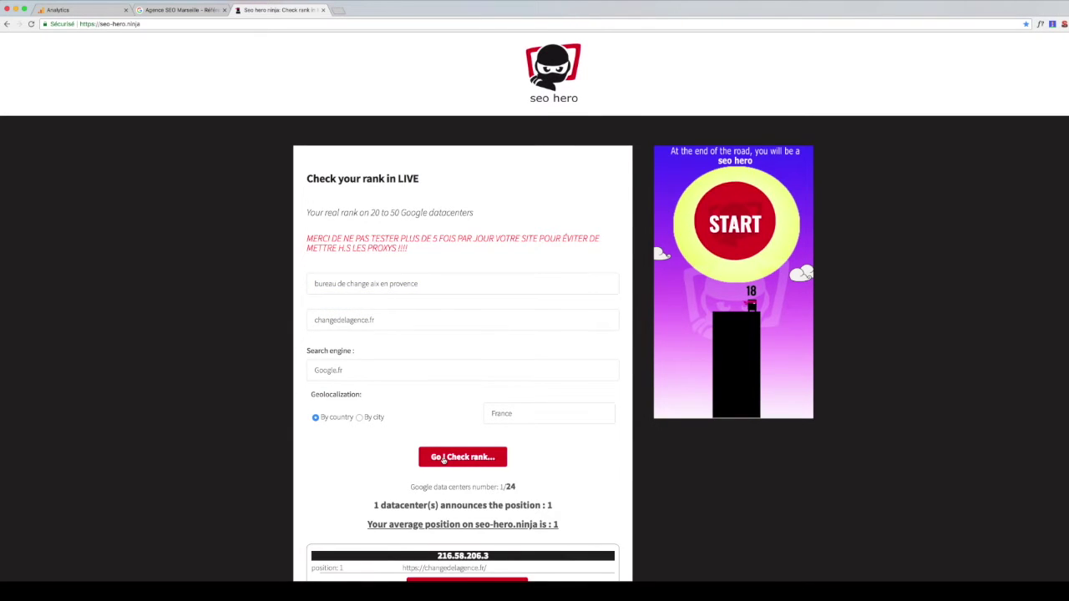
scroll(442, 459, "down", 3)
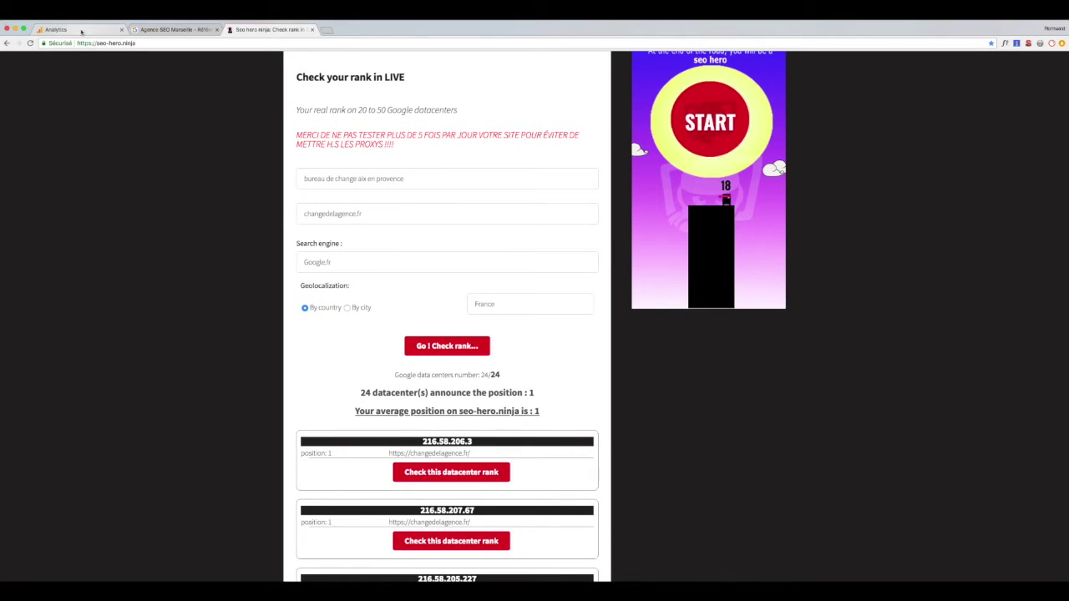
Switch to Google Analytics and open the "Pages de destination" behaviour report for dsimprimerie.fr
left_click(81, 32)
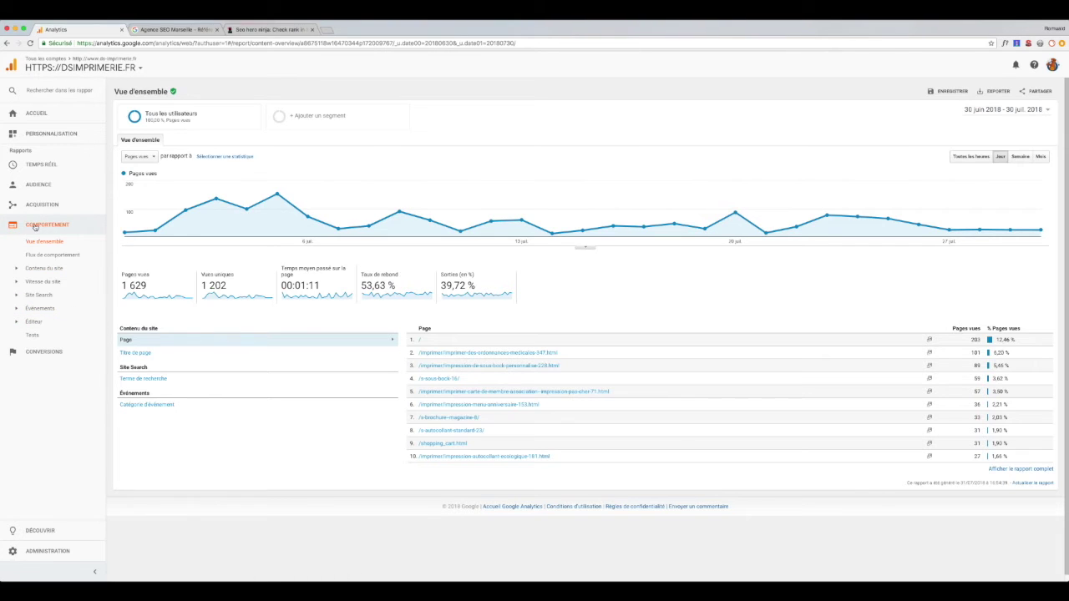
left_click(39, 269)
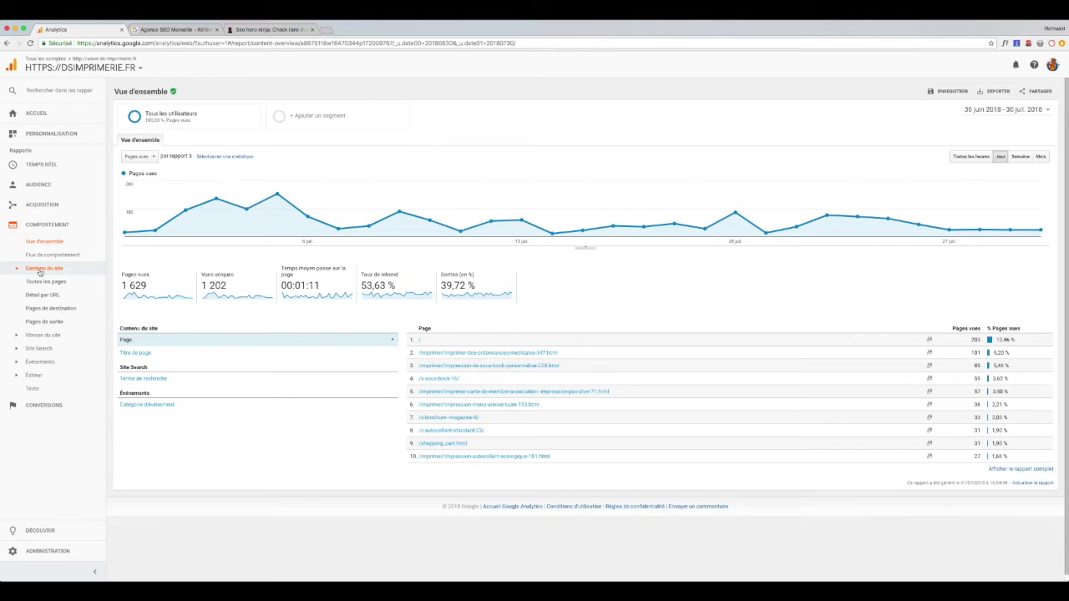
left_click(44, 309)
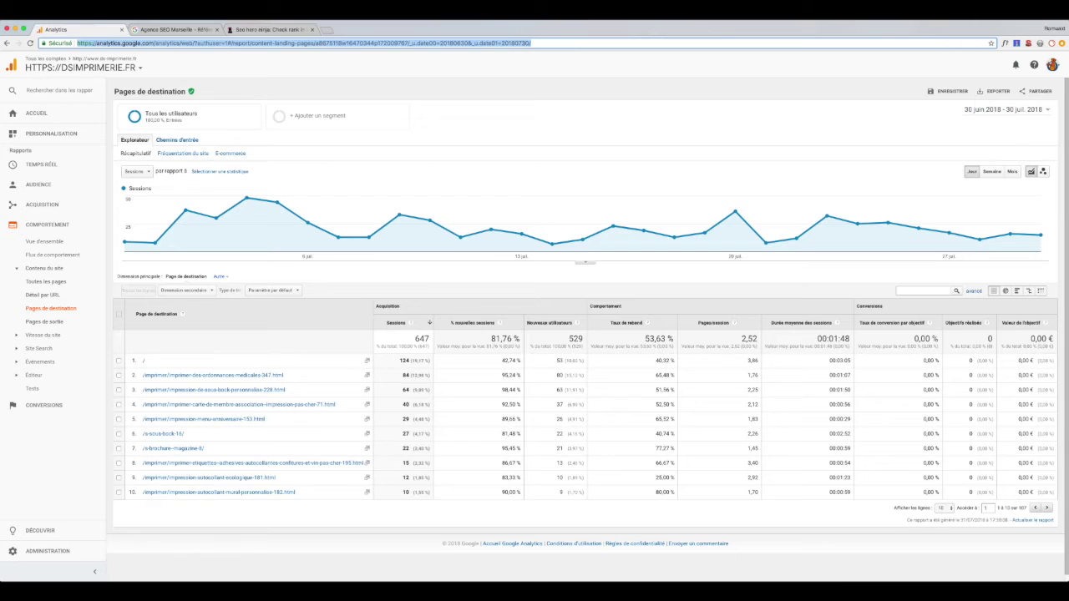
Show 5000 rows in the landing pages report and set its date range to 1 May 2018 – 30 July 2018
left_click(951, 510)
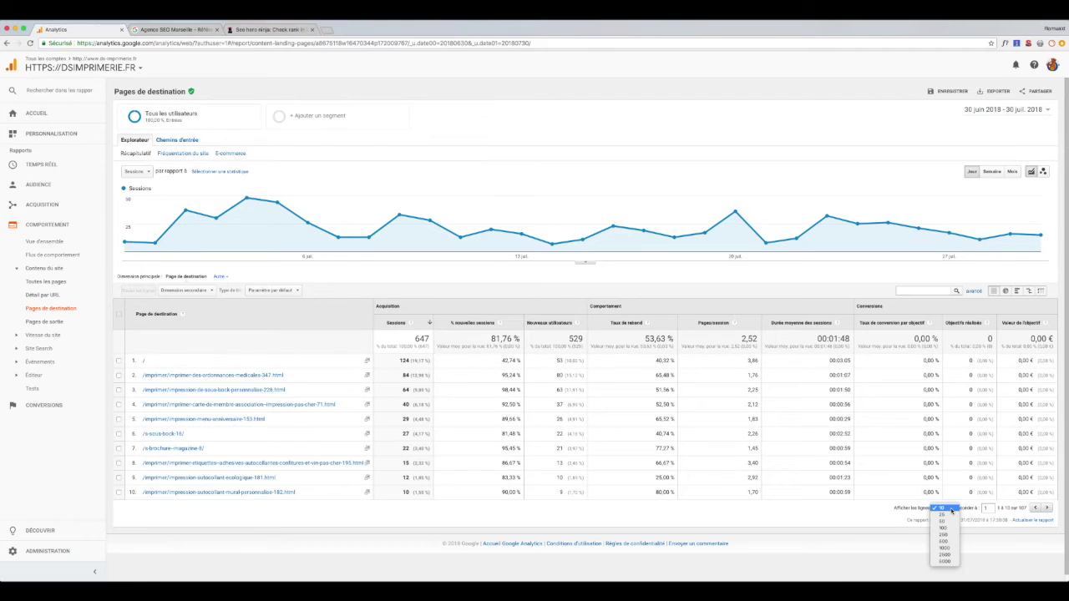
left_click(947, 561)
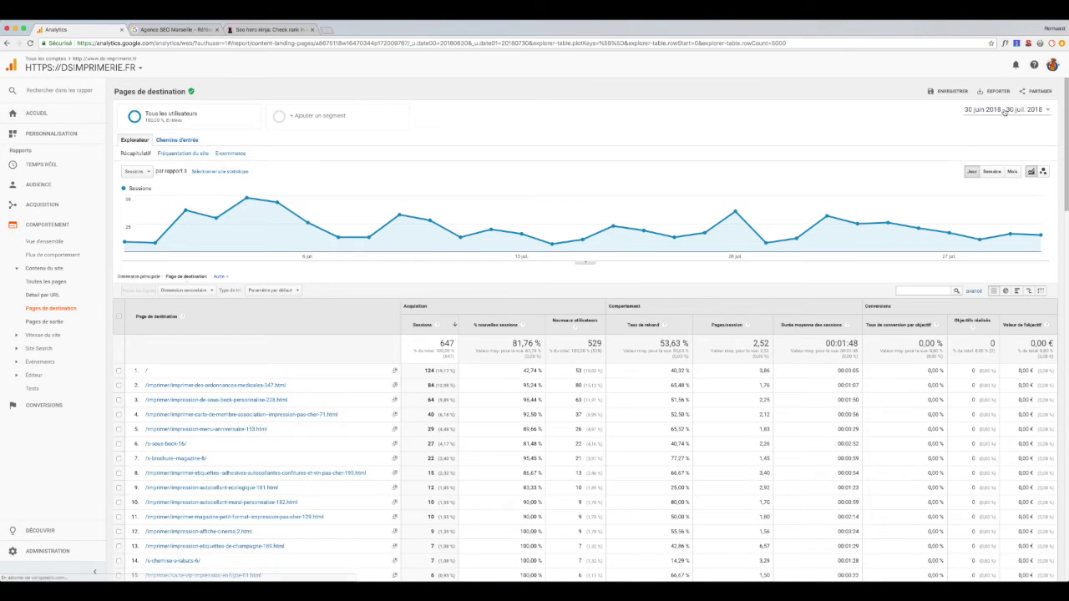
left_click(1004, 110)
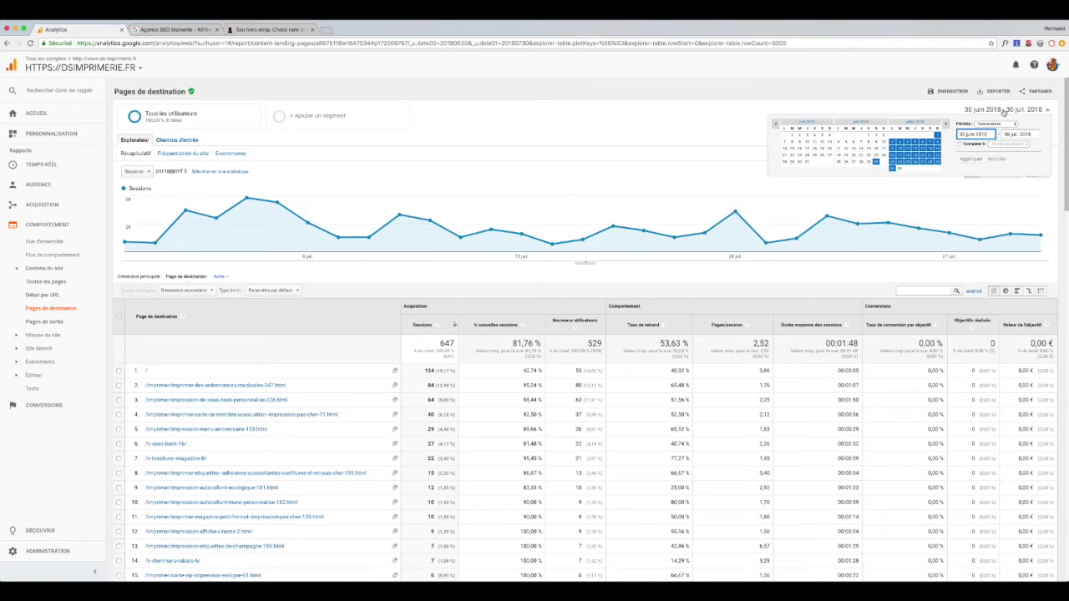
left_click(792, 134)
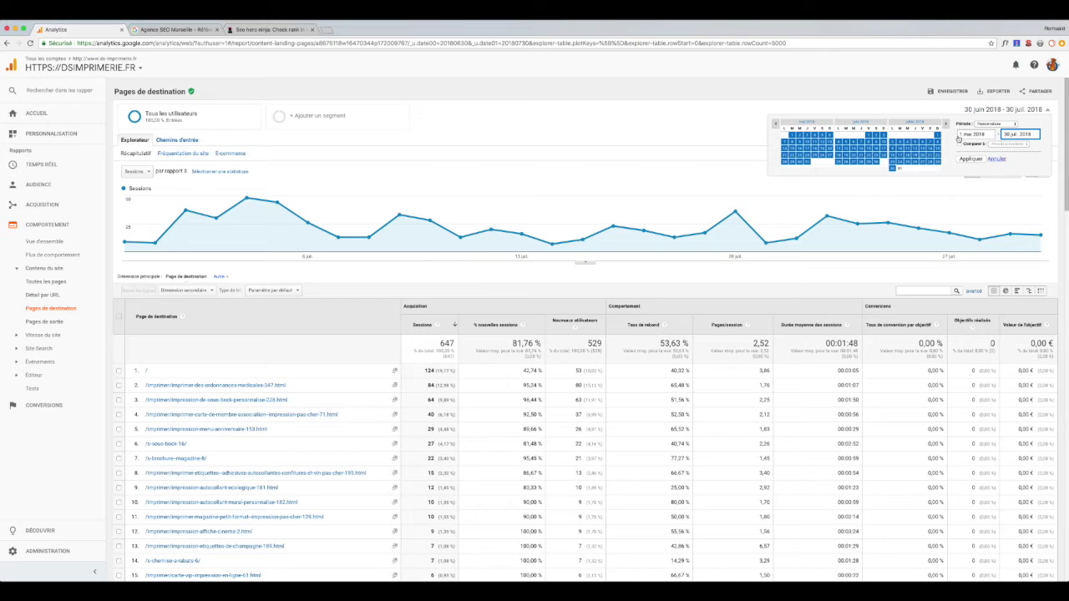
left_click(971, 159)
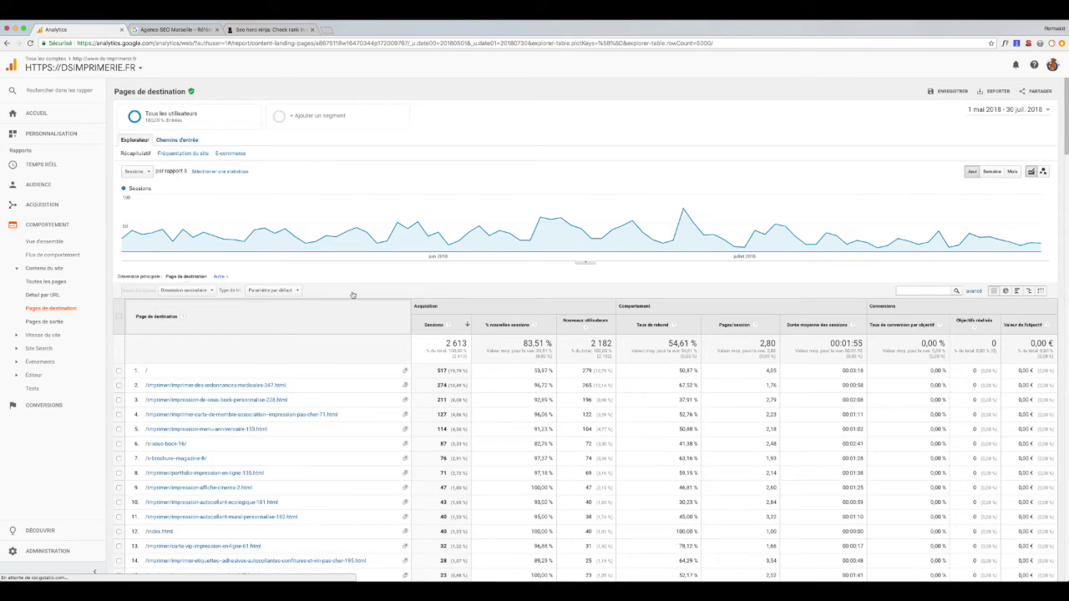
Add the acquisition dimension Source as the secondary dimension of the landing pages table
left_click(184, 292)
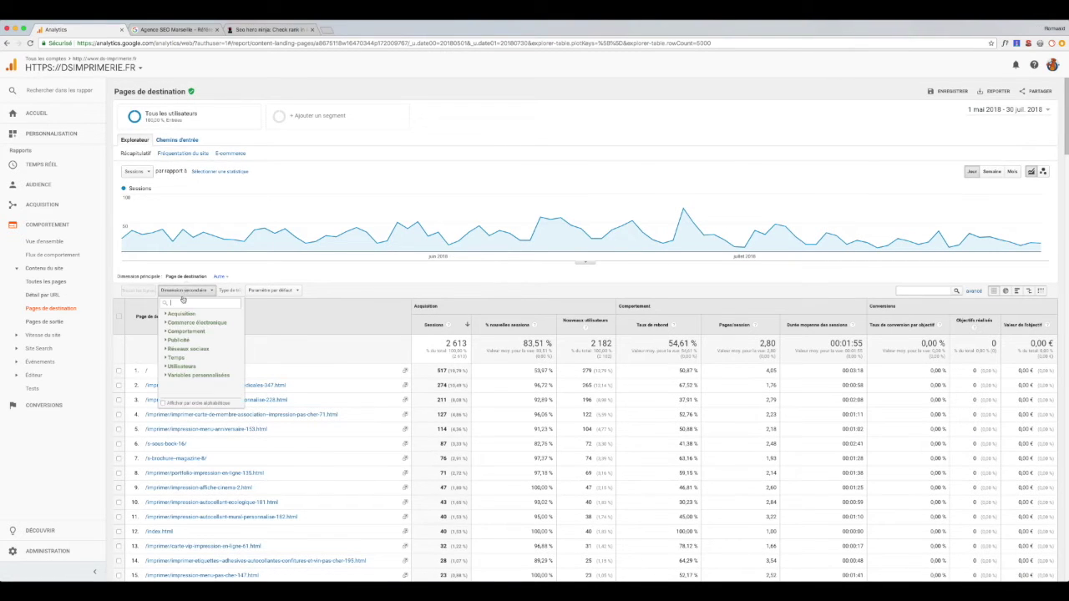
left_click(182, 314)
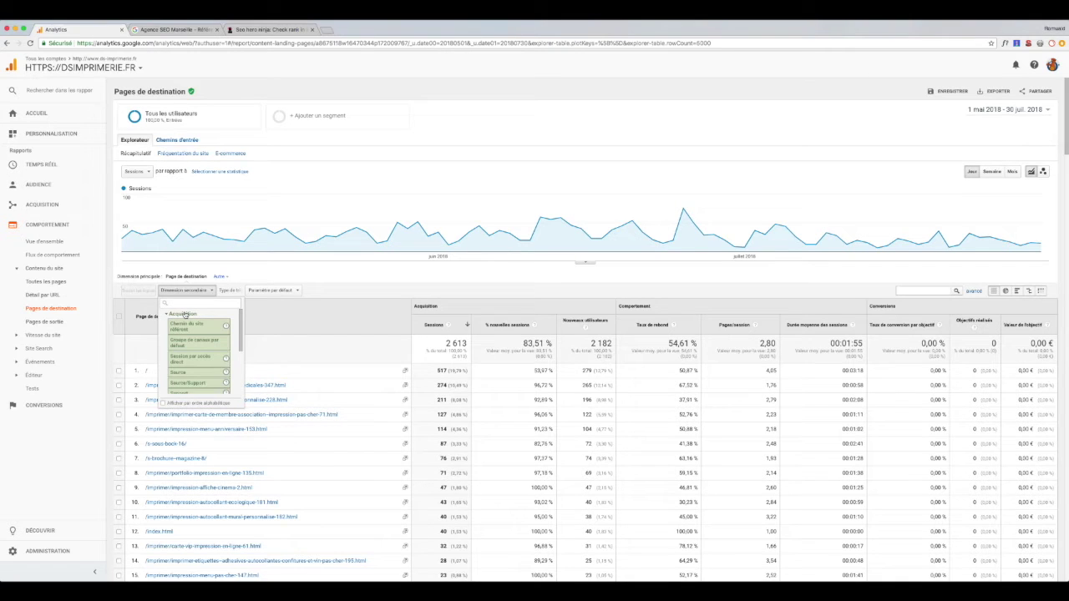
left_click(203, 380)
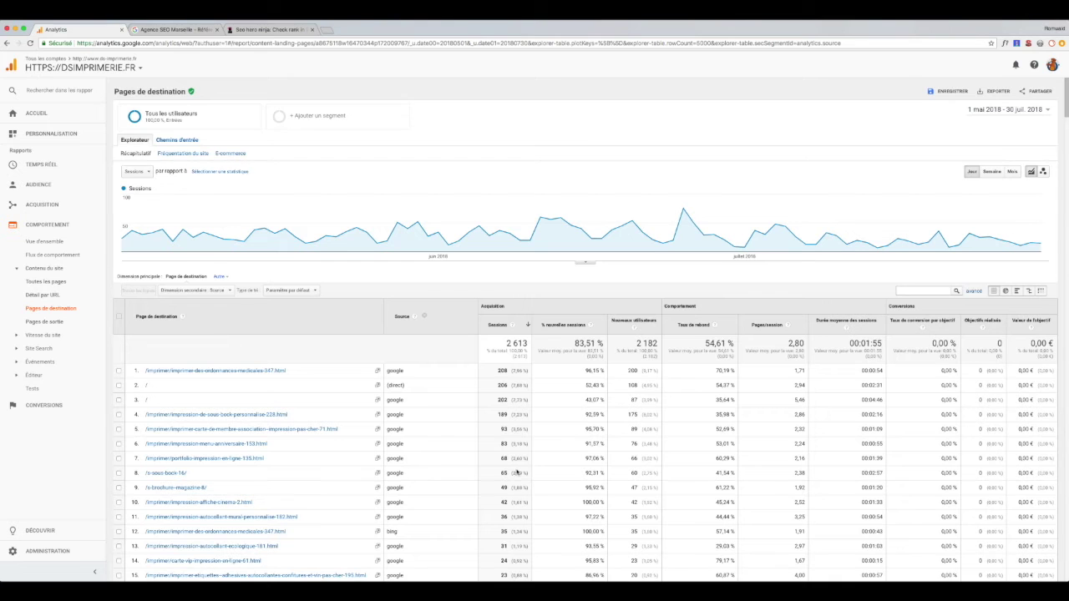
Examine the landing pages with their traffic sources and session counts throughout the table
scroll(517, 472, "down", 7)
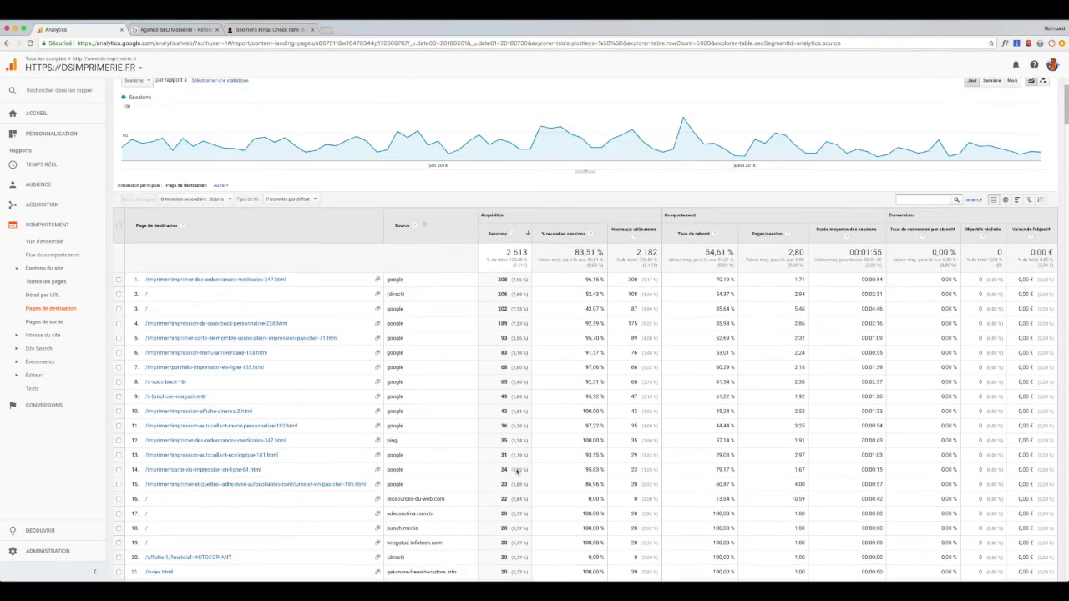
scroll(516, 473, "down", 5)
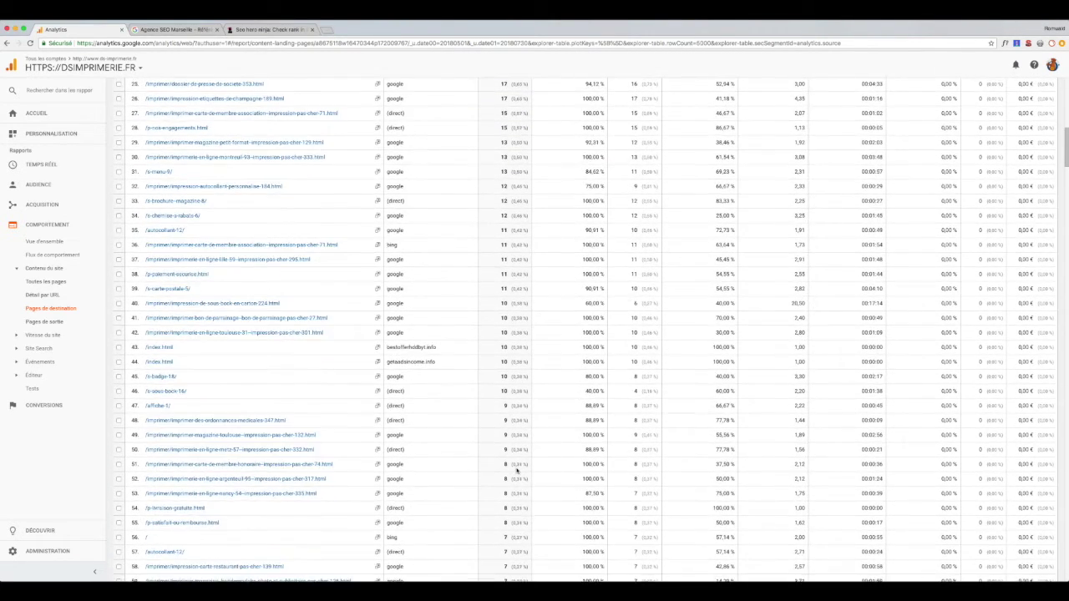
scroll(517, 473, "down", 10)
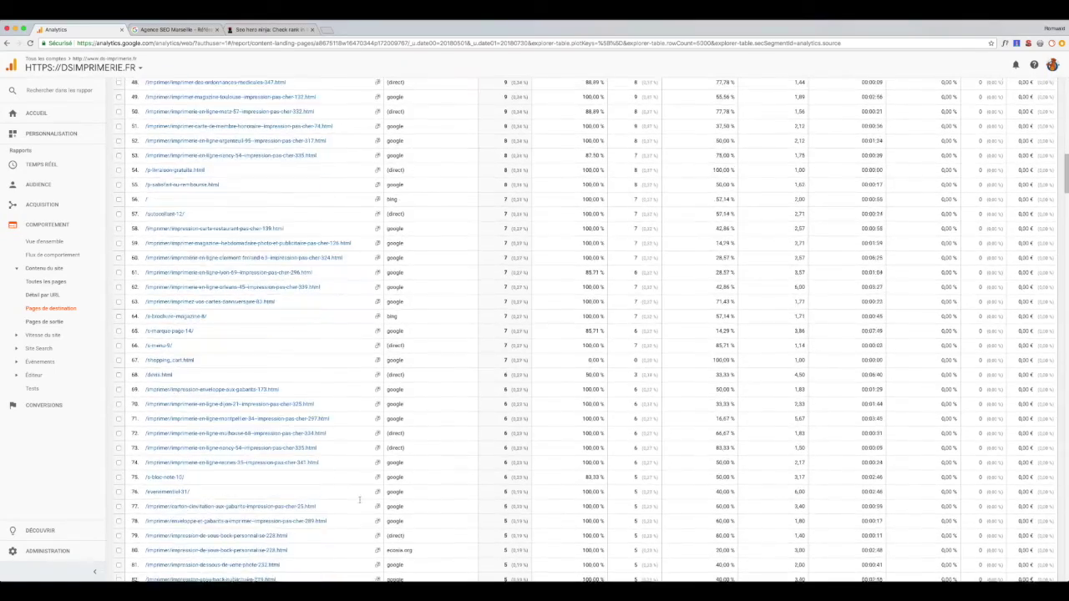
scroll(224, 361, "up", 6)
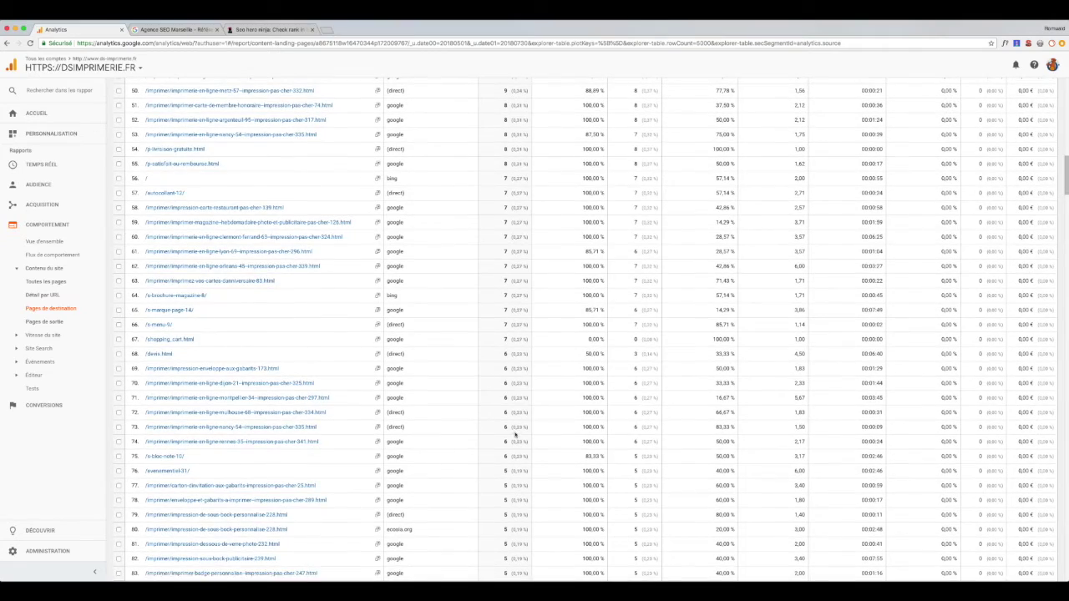
scroll(494, 429, "down", 2)
scroll(489, 428, "down", 8)
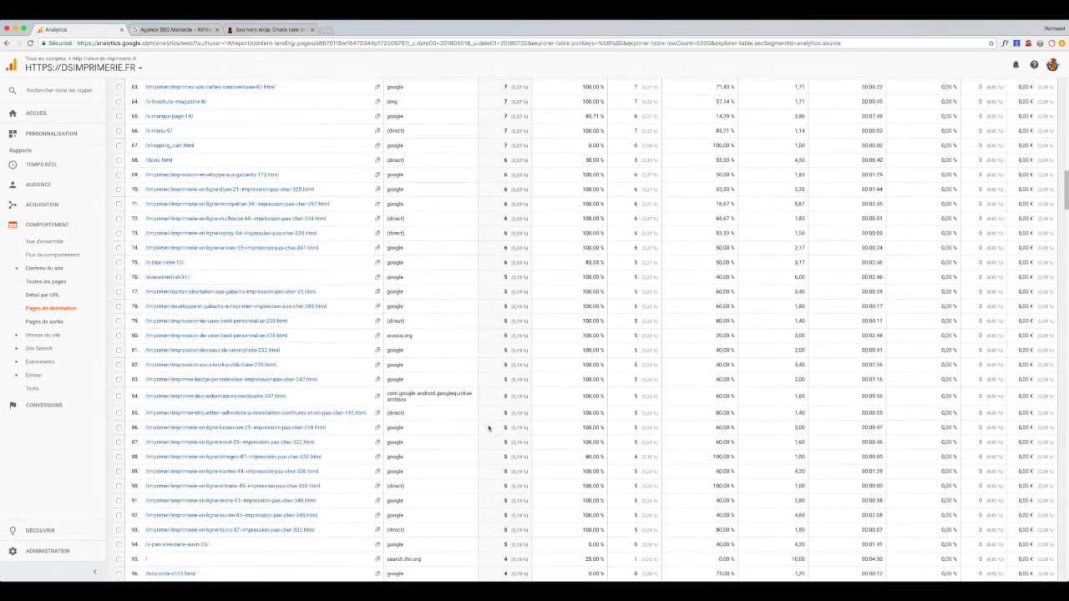
scroll(489, 428, "up", 20)
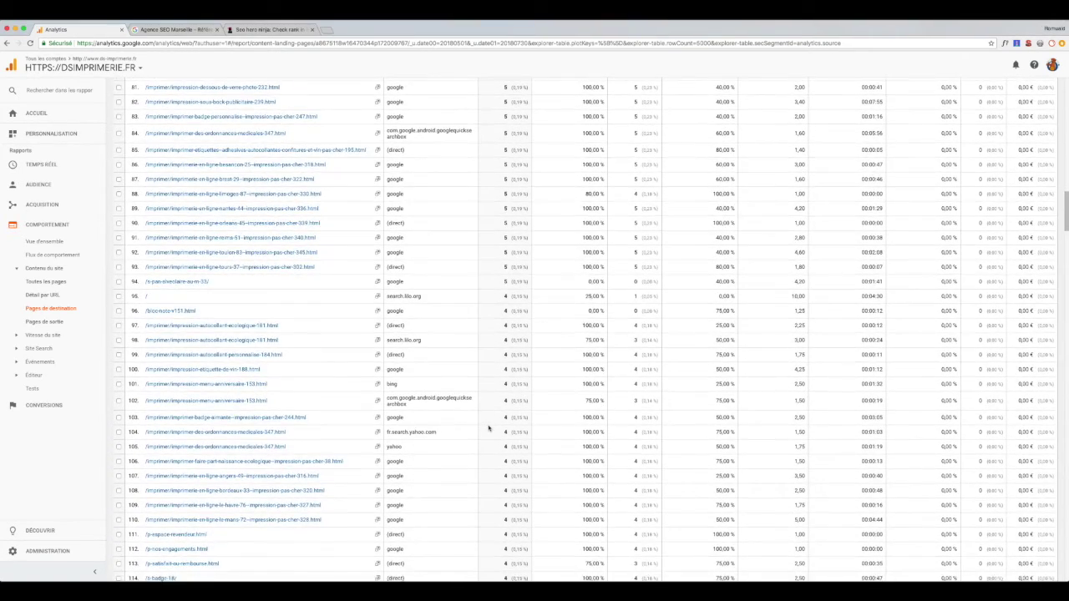